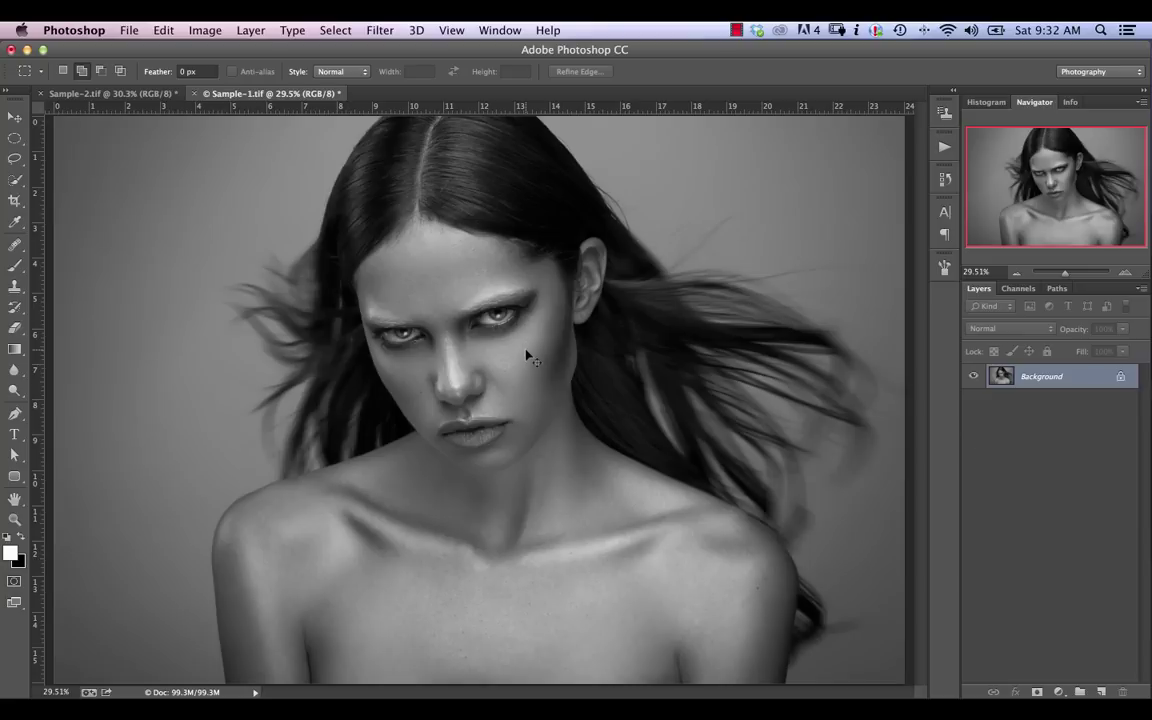
- Duplicate the portrait layer and lower the copy's contrast to -50 with Brightness/Contrast
key(super+j)
click(205, 30)
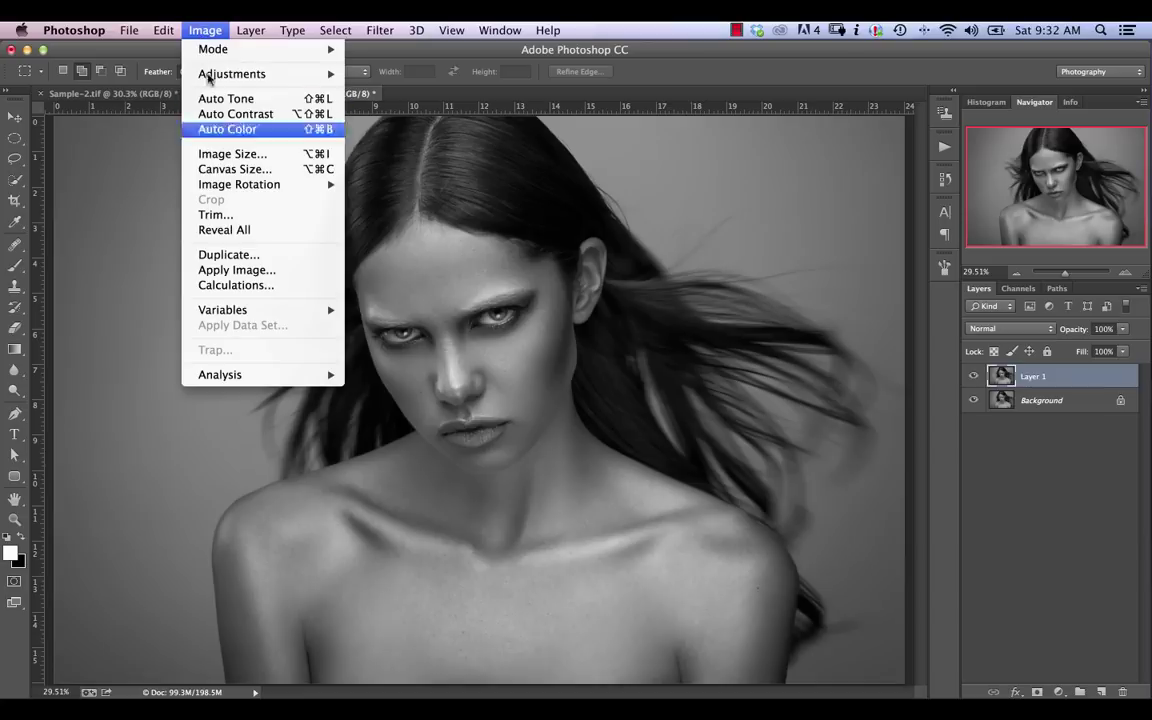
click(392, 93)
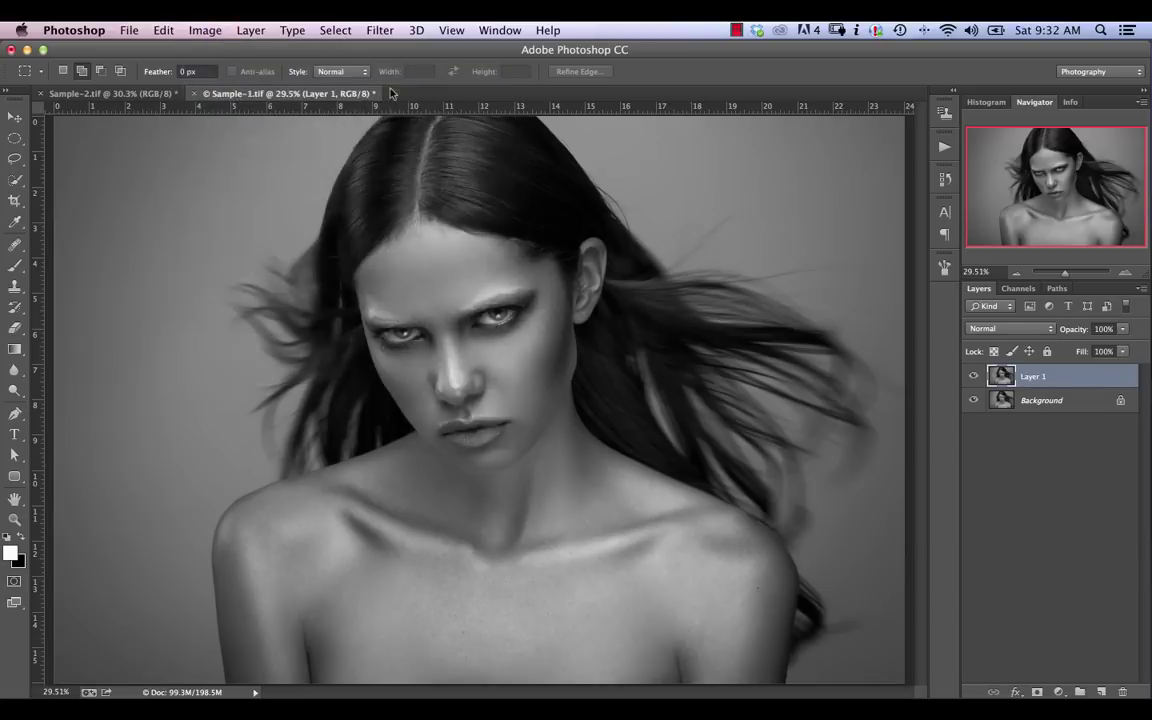
key(Tab)
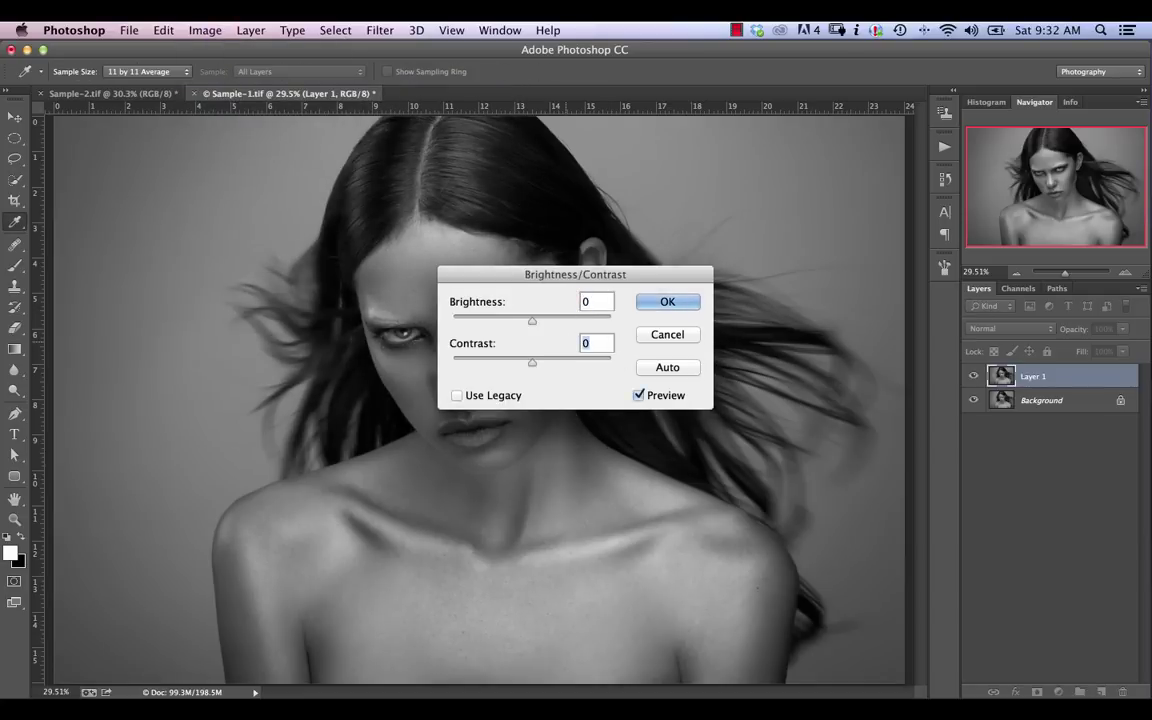
text(-50)
key(Return)
key(m)
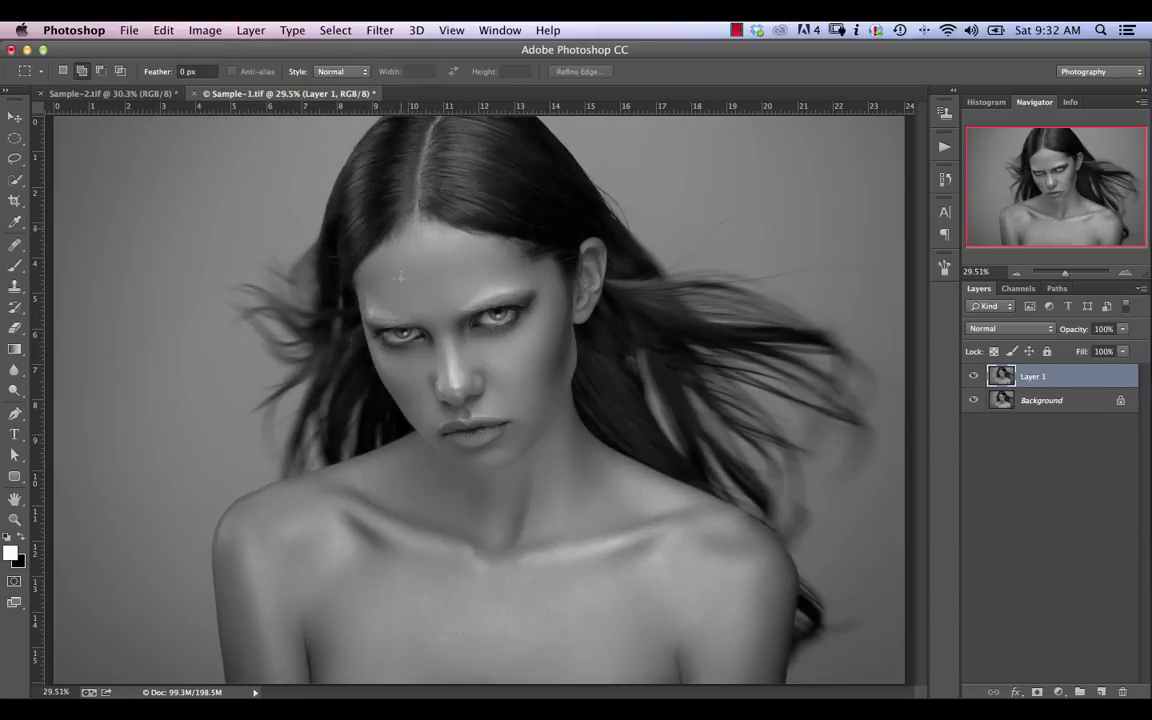
- Apply a High Pass filter with a 10-pixel radius to the layer copy
click(381, 30)
mouse_move(489, 342)
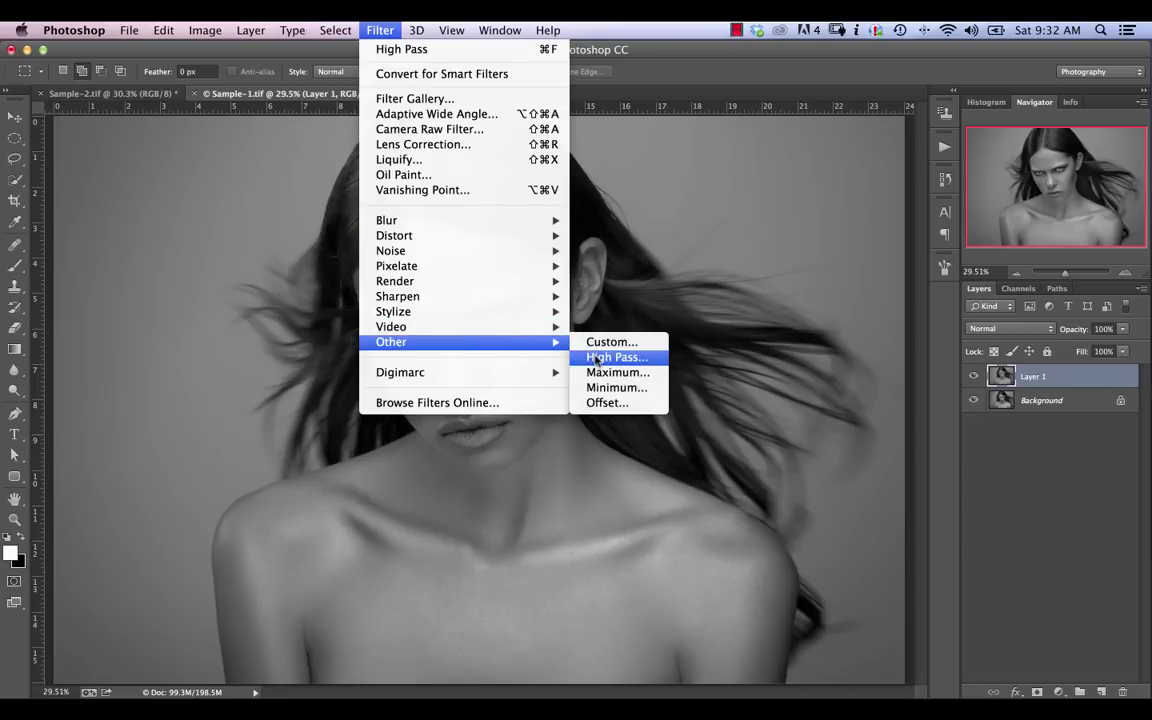
click(597, 358)
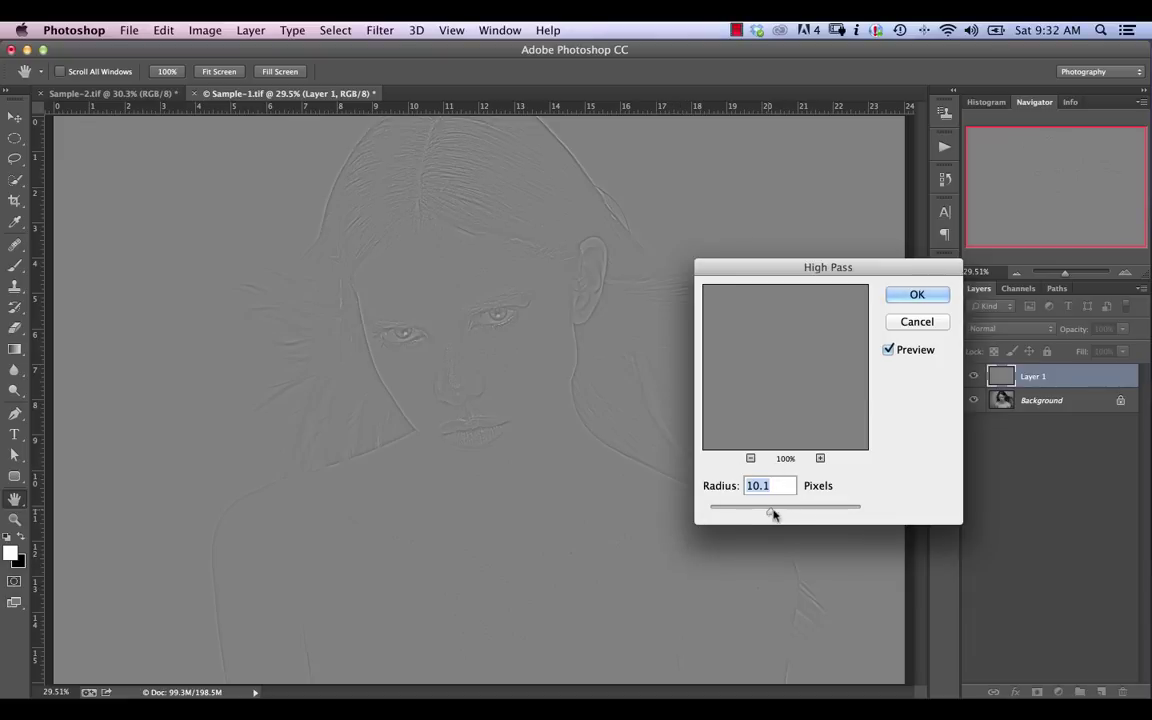
drag(773, 514, 797, 516)
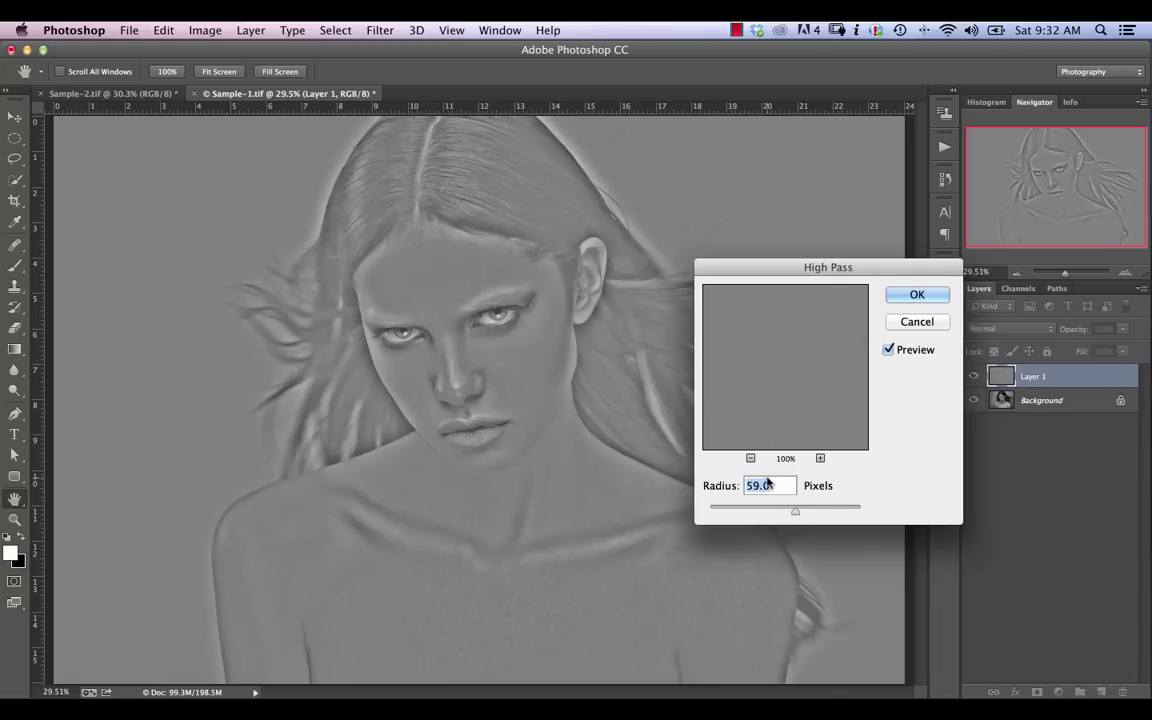
text(10)
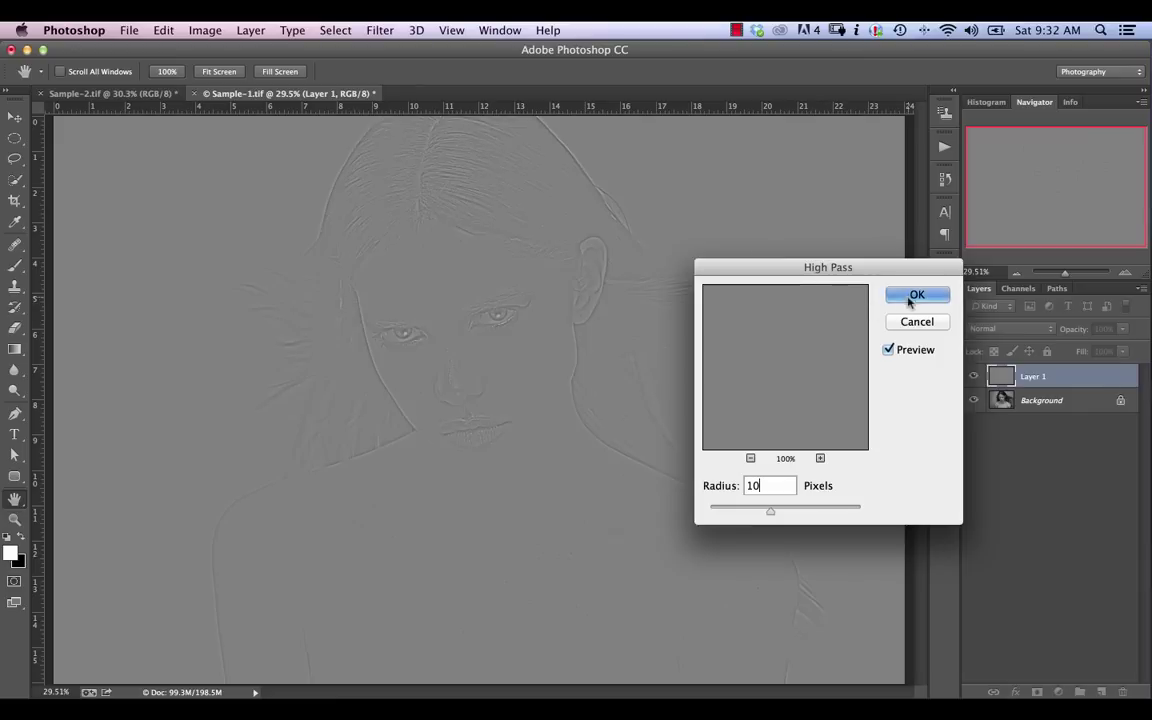
click(912, 296)
- Set Layer 1 to Overlay blending and zoom in to inspect the sharpened face
key(m)
click(1010, 328)
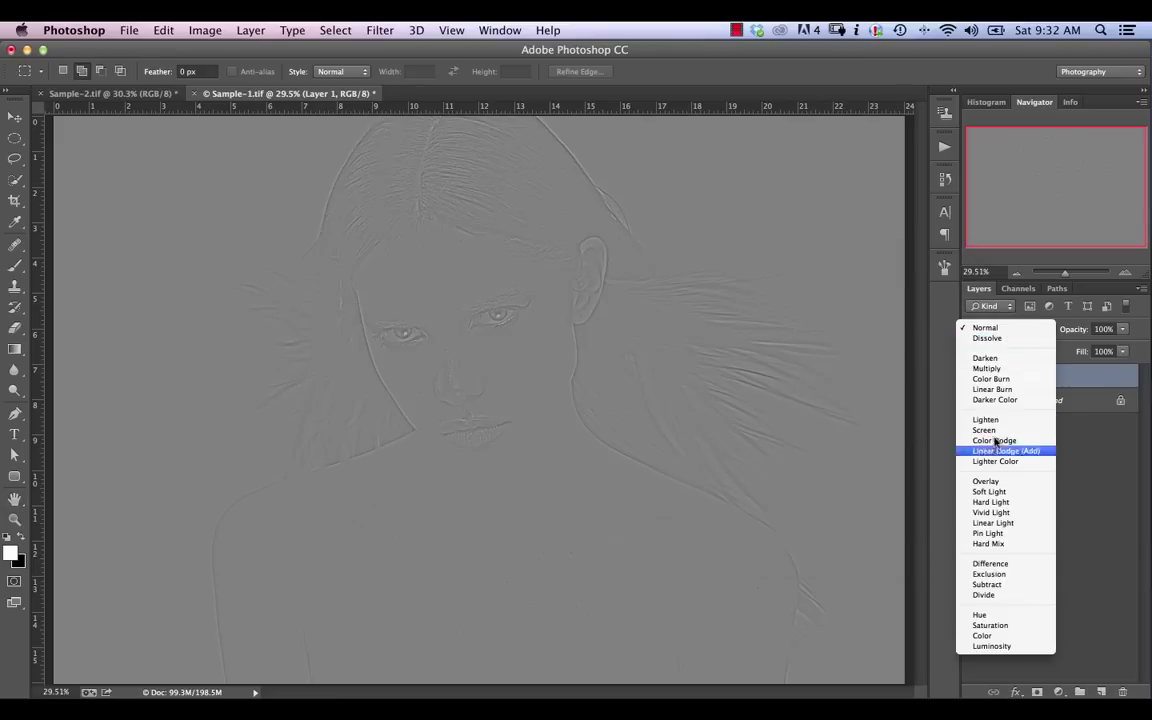
click(986, 481)
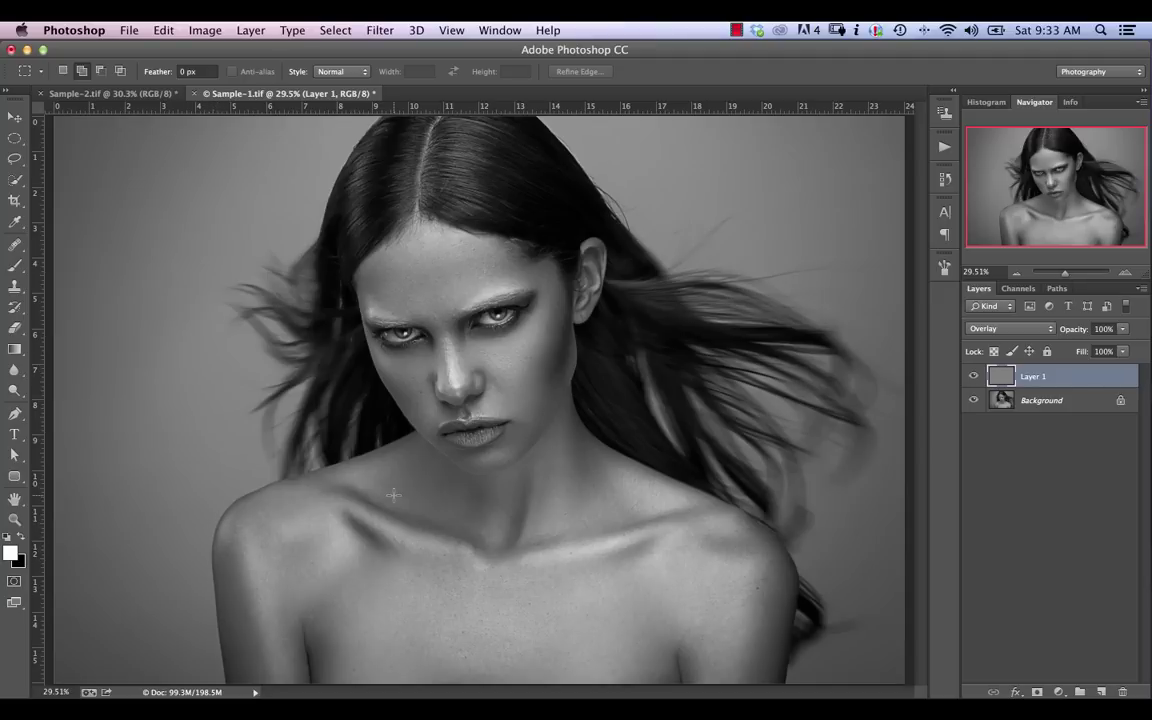
key(super+equal)
key(super+equal)
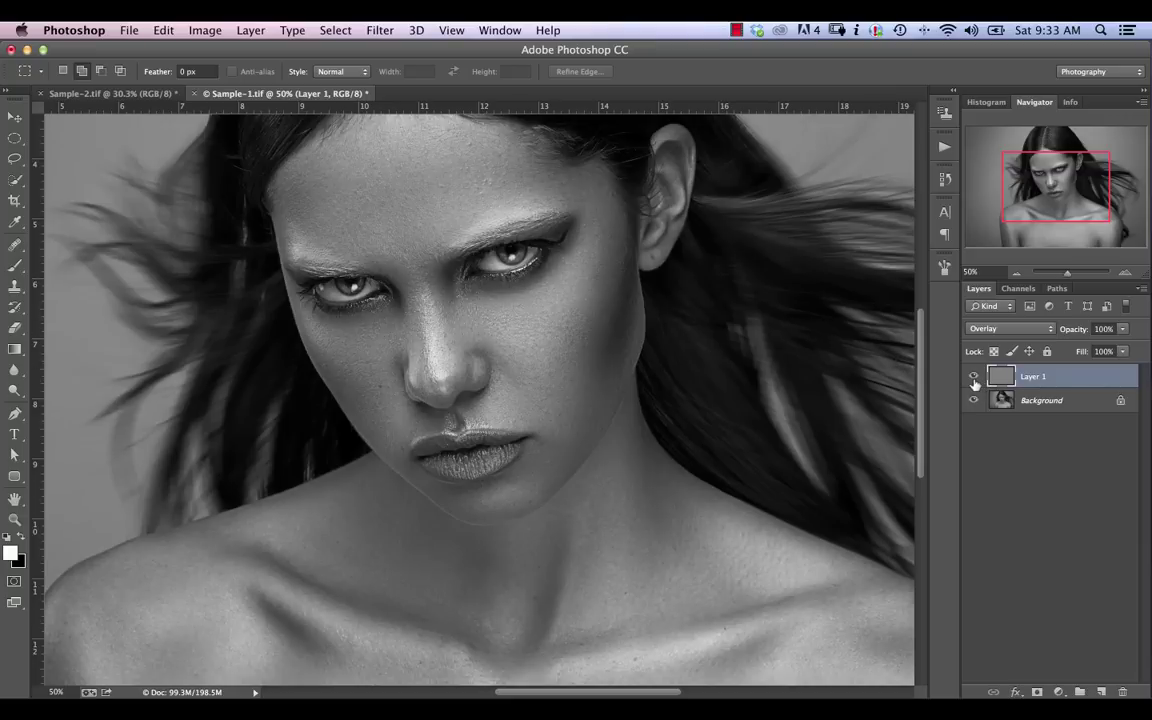
key(super+0)
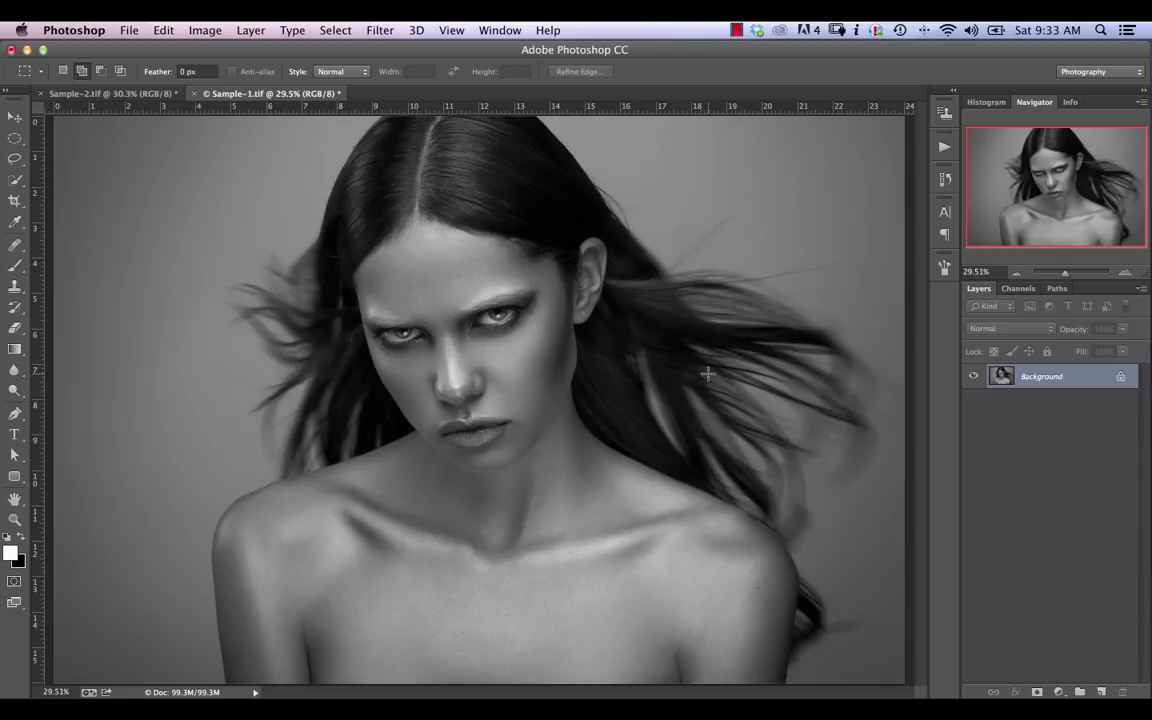
- Duplicate the portrait twice, name the copies Low and High, hide High, and select Low
key(ctrl+j)
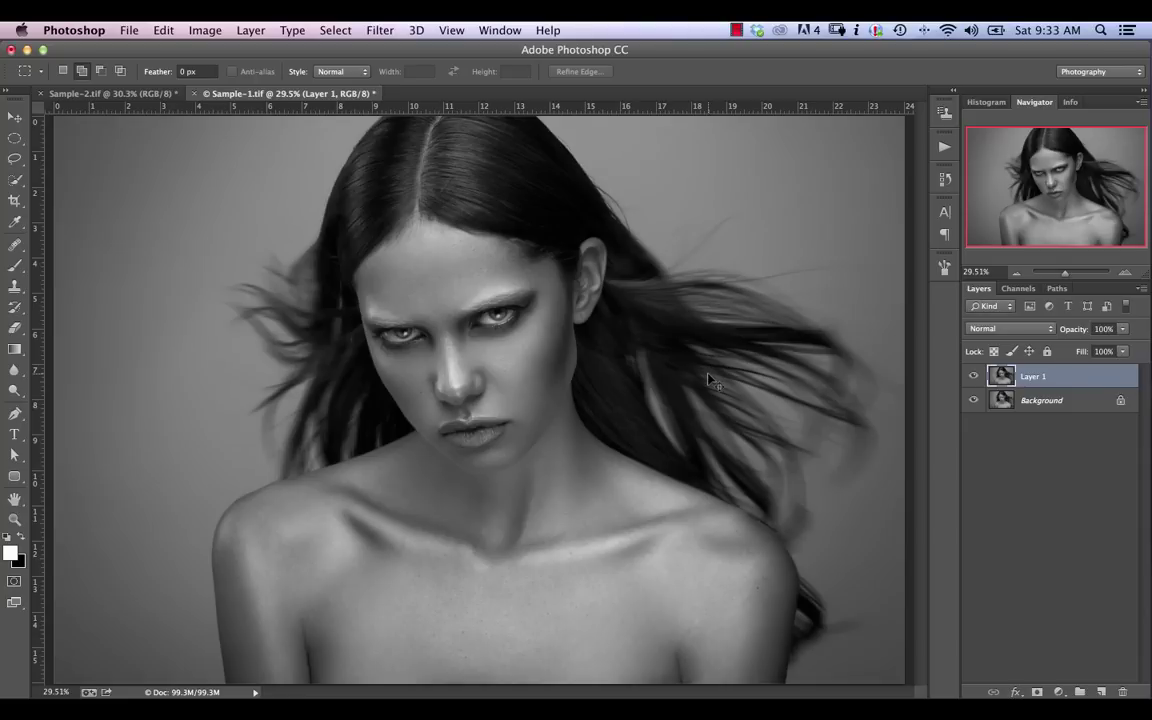
key(ctrl+j)
double_click(1031, 401)
text(Low)
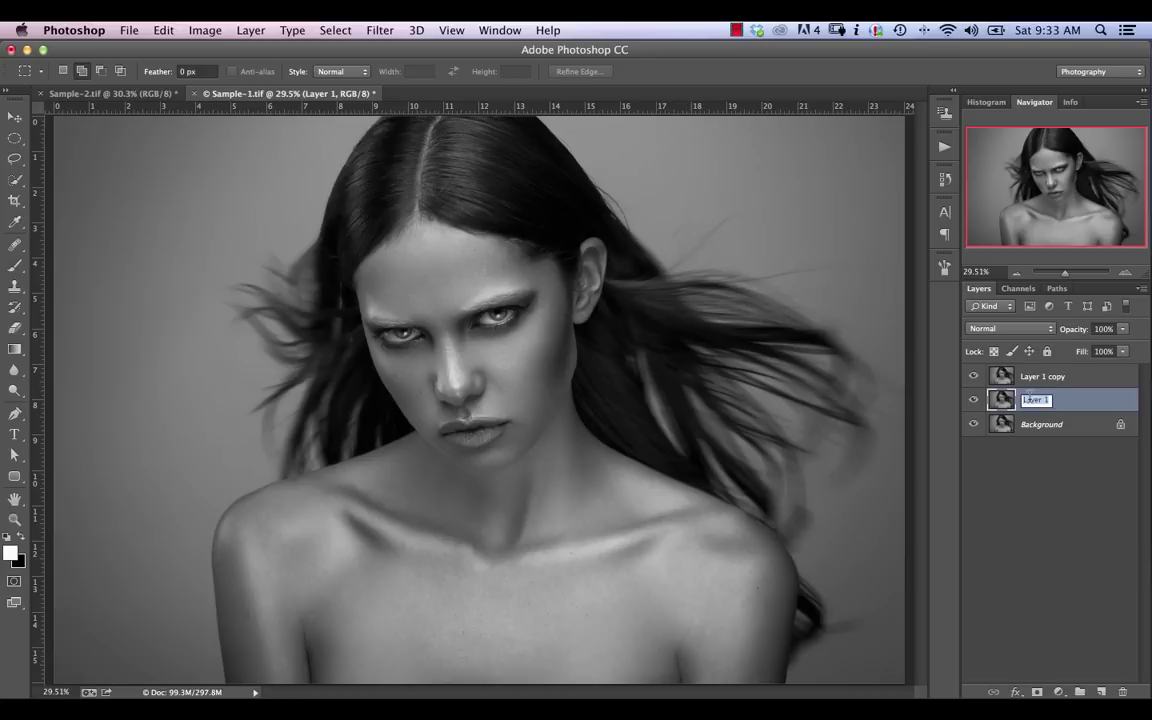
key(Return)
double_click(1045, 376)
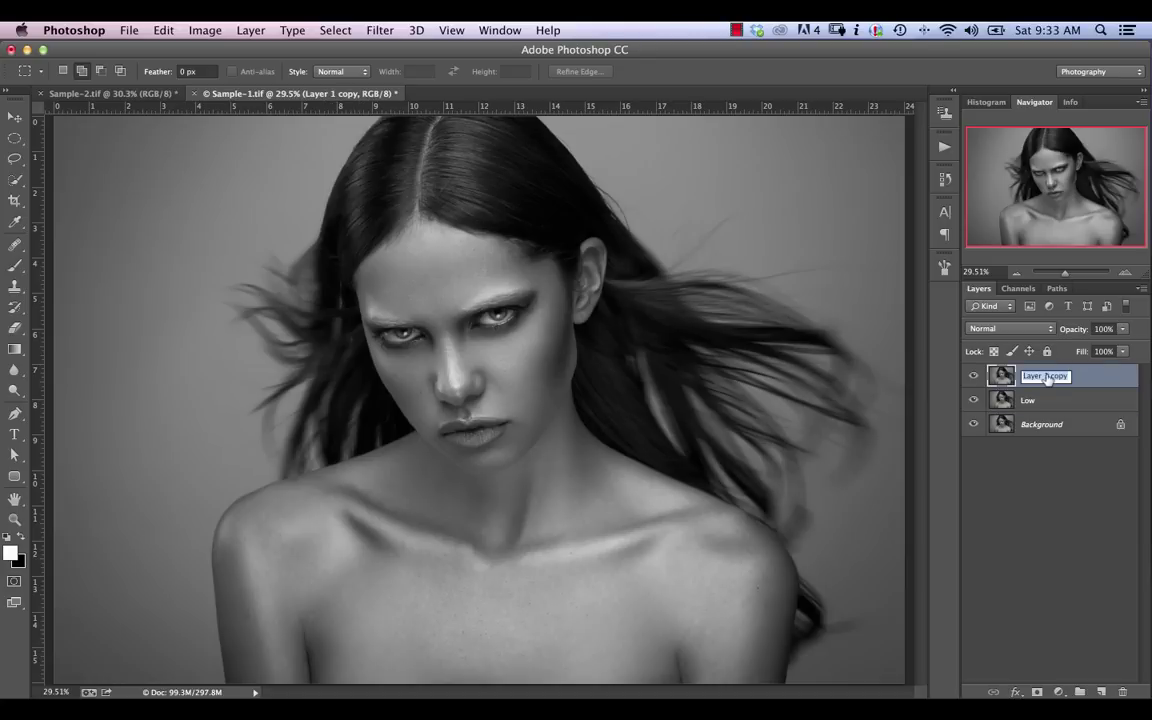
text(High)
key(Return)
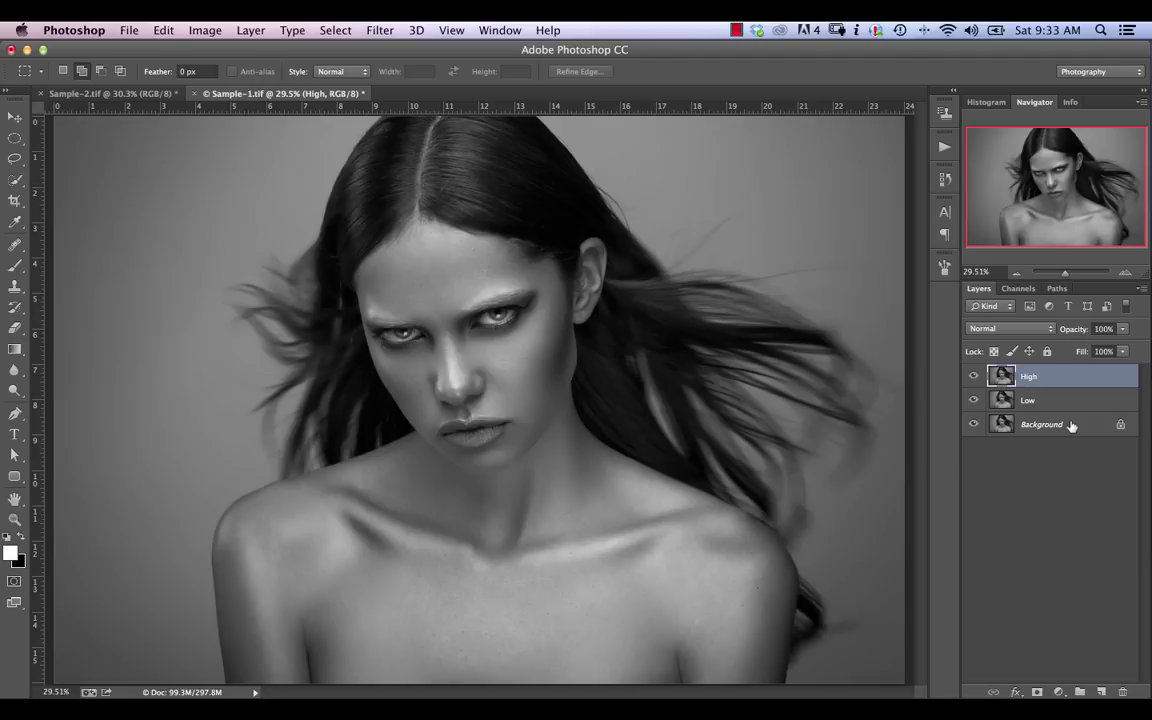
click(973, 376)
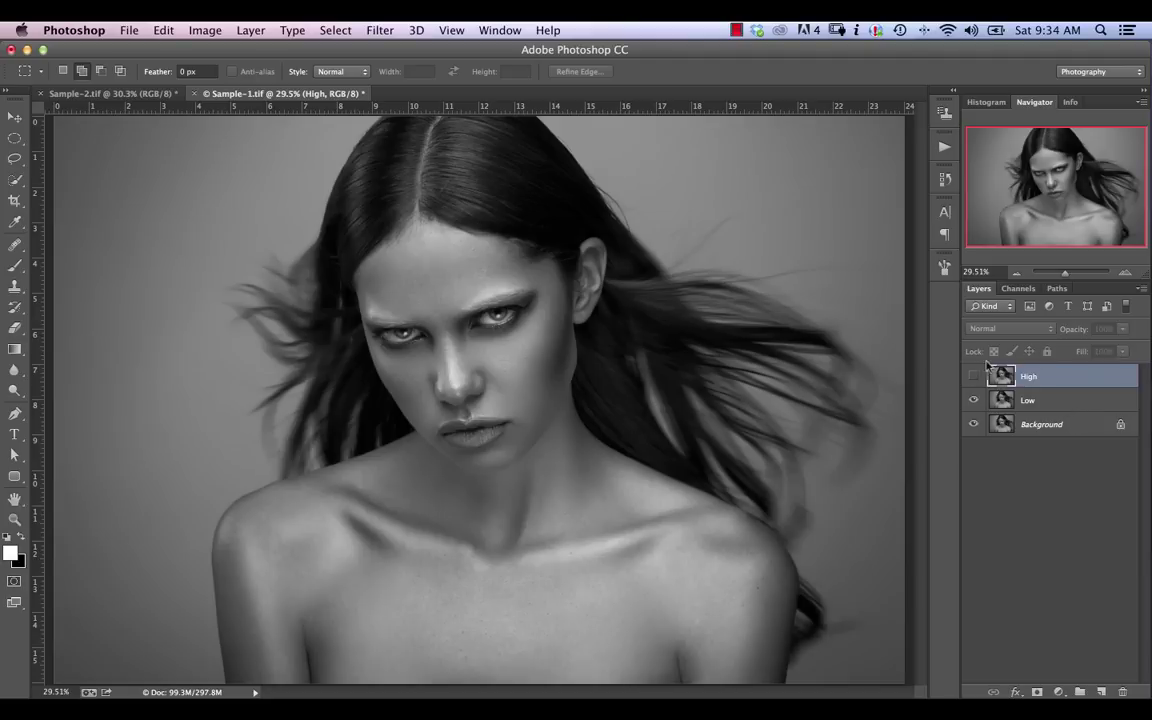
click(1079, 408)
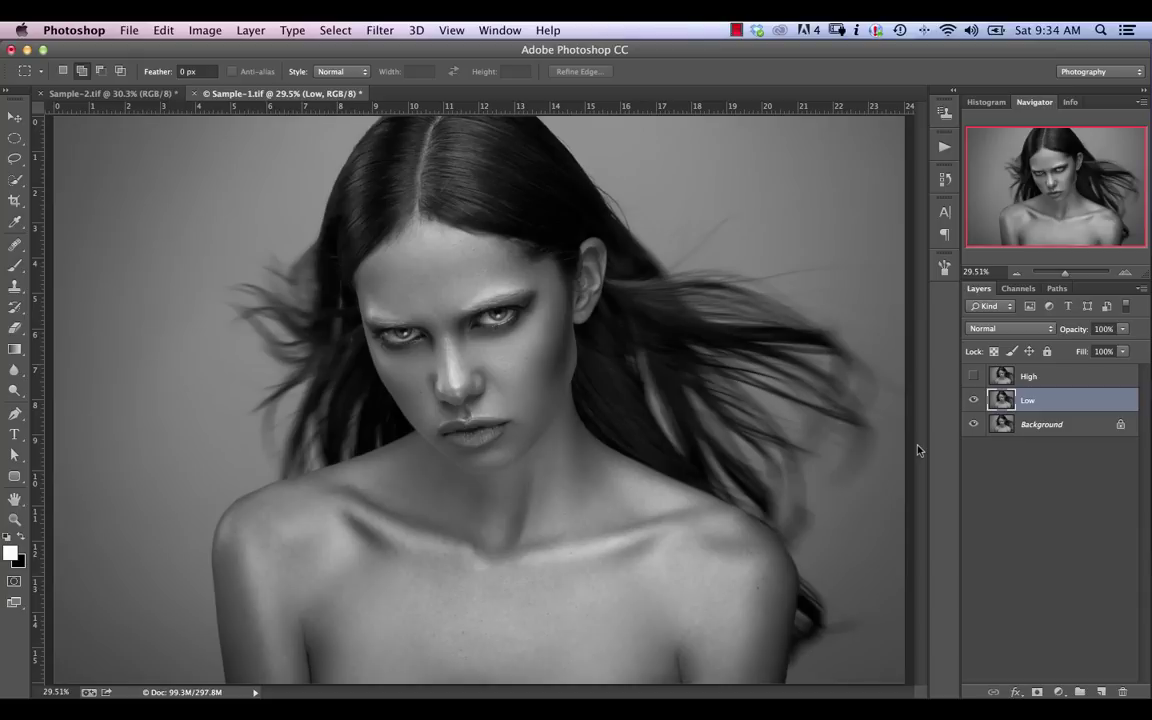
- Open Surface Blur on the Low layer and try thresholds of 60 and 30 levels
click(379, 30)
mouse_move(519, 223)
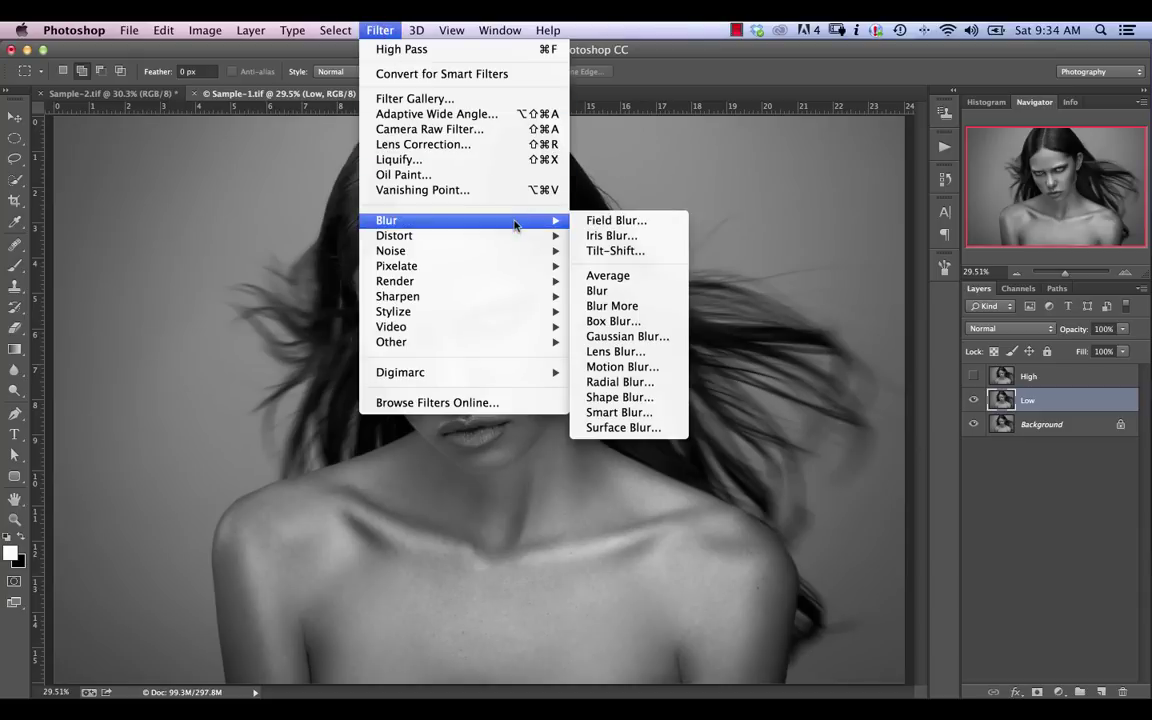
click(664, 430)
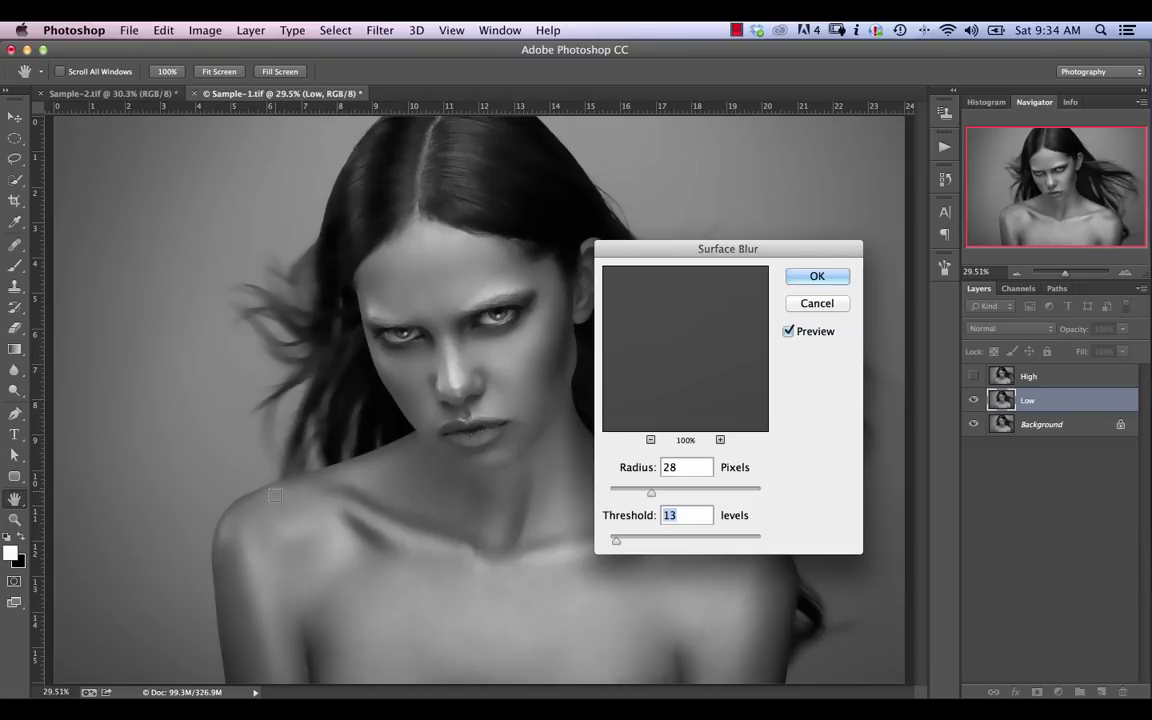
drag(619, 540, 660, 553)
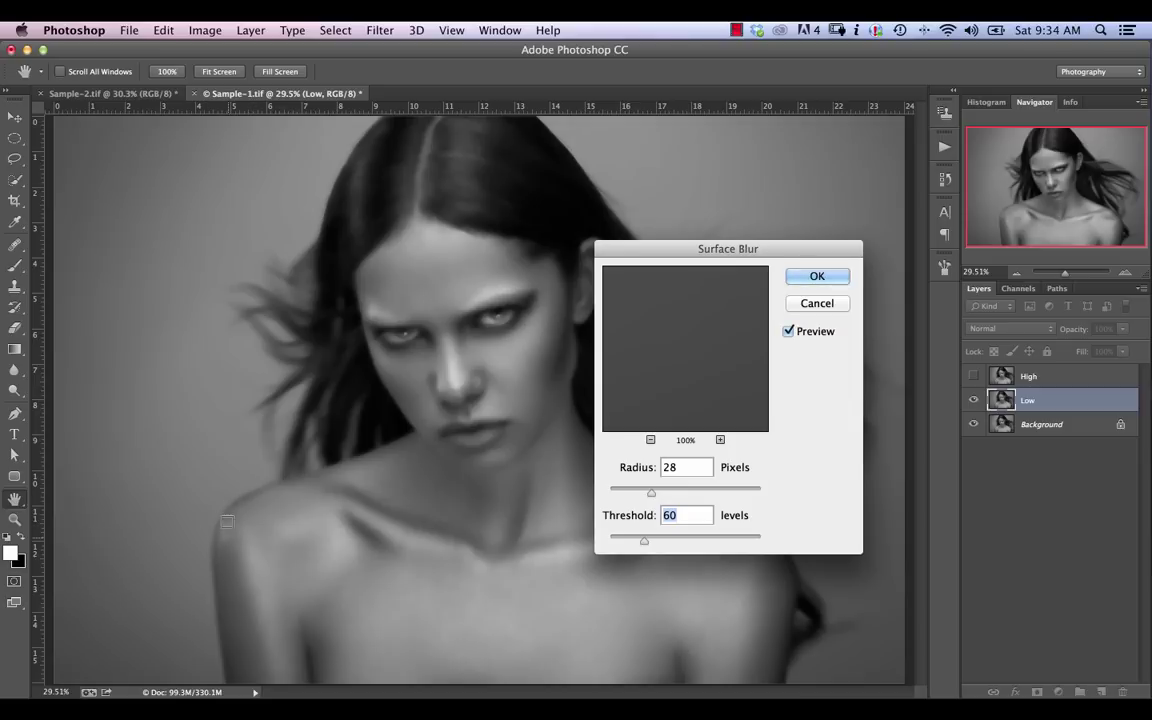
click(625, 542)
- Settle the Surface Blur at threshold 14 and radius 28 and apply it to Low
drag(627, 542, 616, 545)
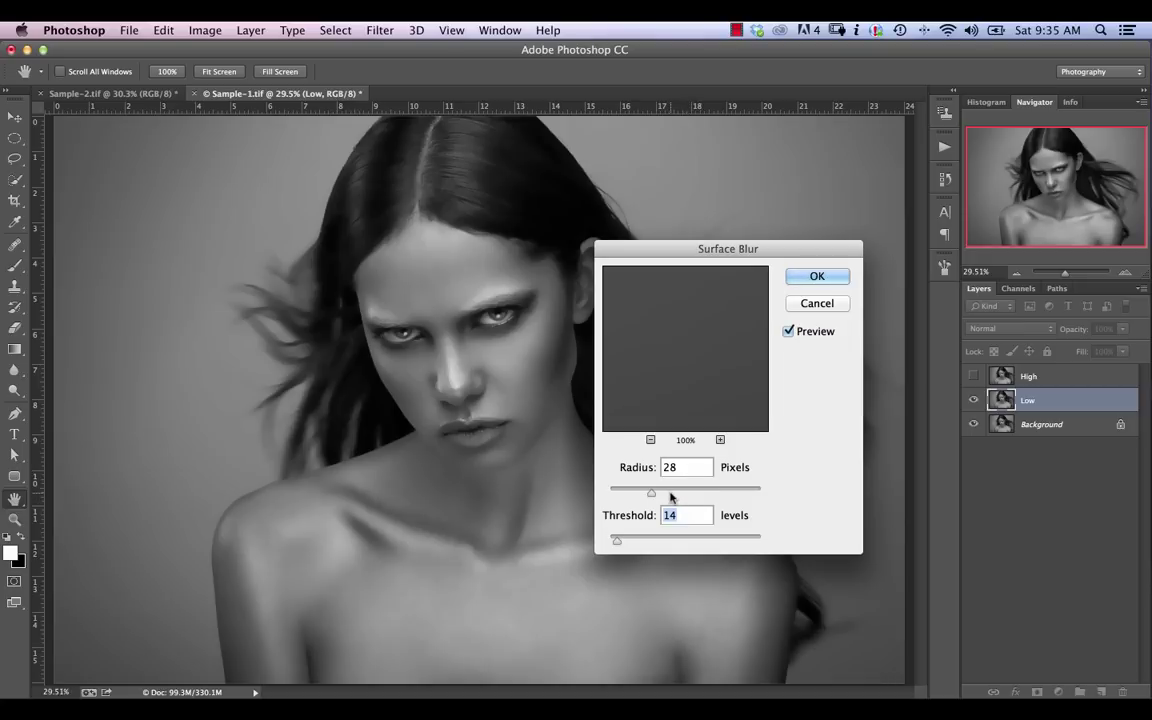
drag(674, 493, 683, 495)
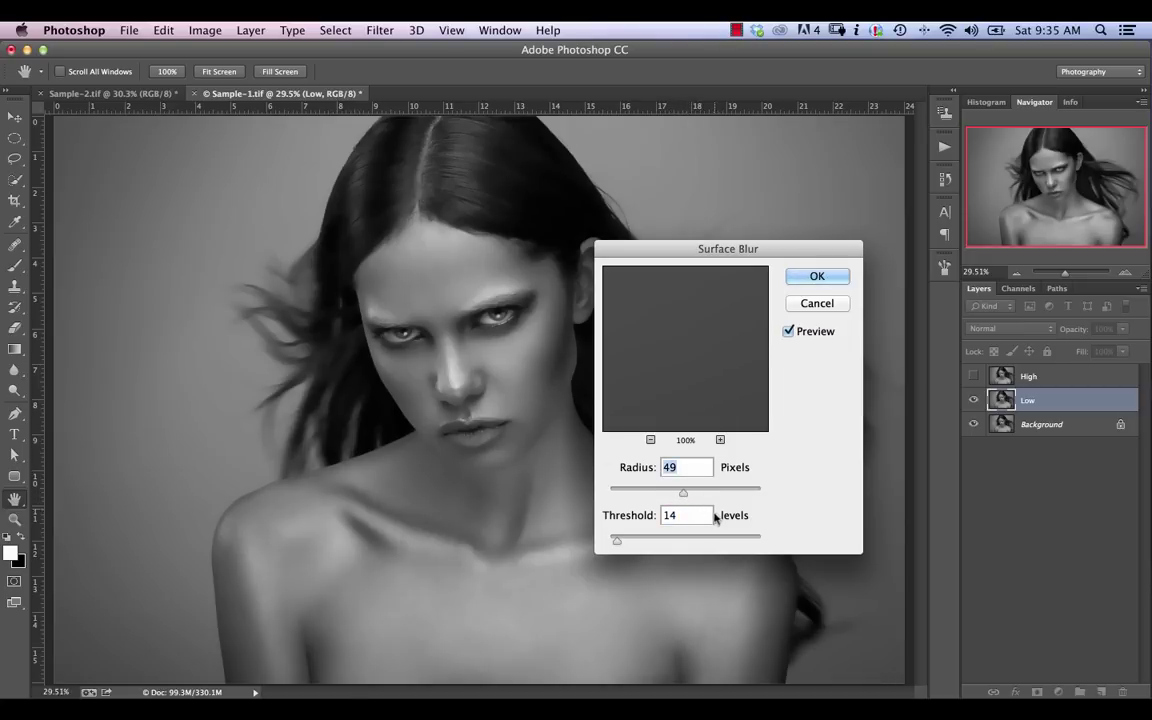
drag(683, 493, 725, 497)
click(645, 493)
click(651, 493)
click(820, 278)
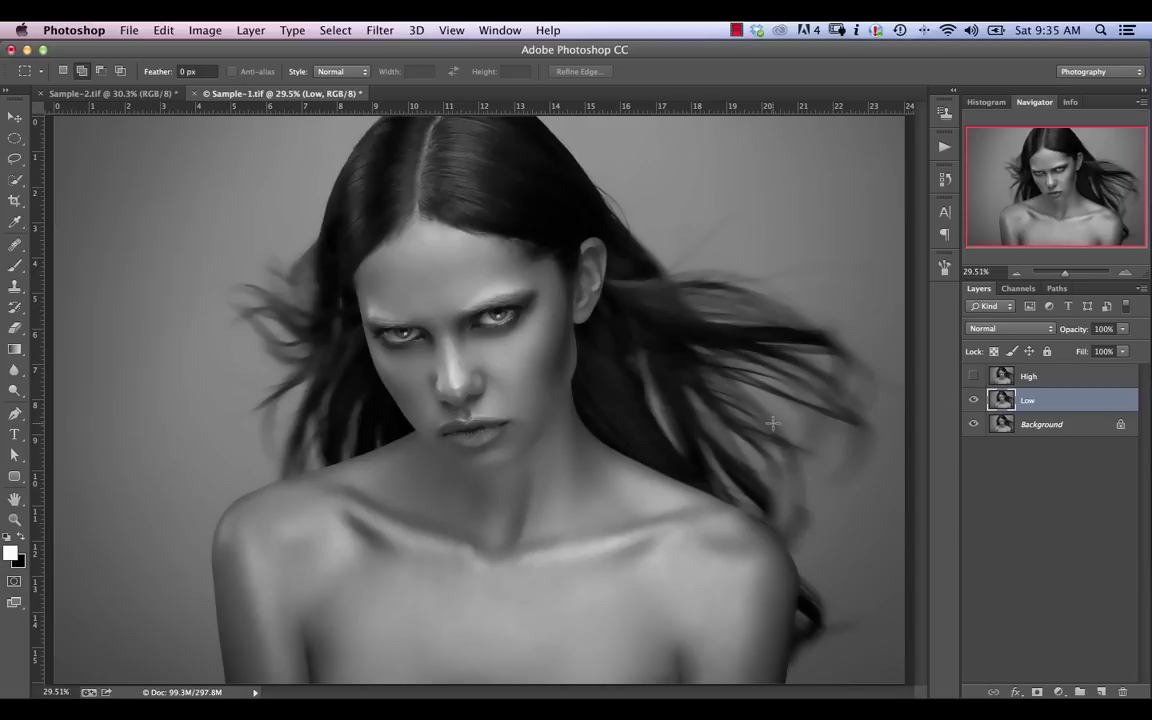
- On the High layer, run Apply Image subtracting Low at scale 2, offset 128
click(1035, 377)
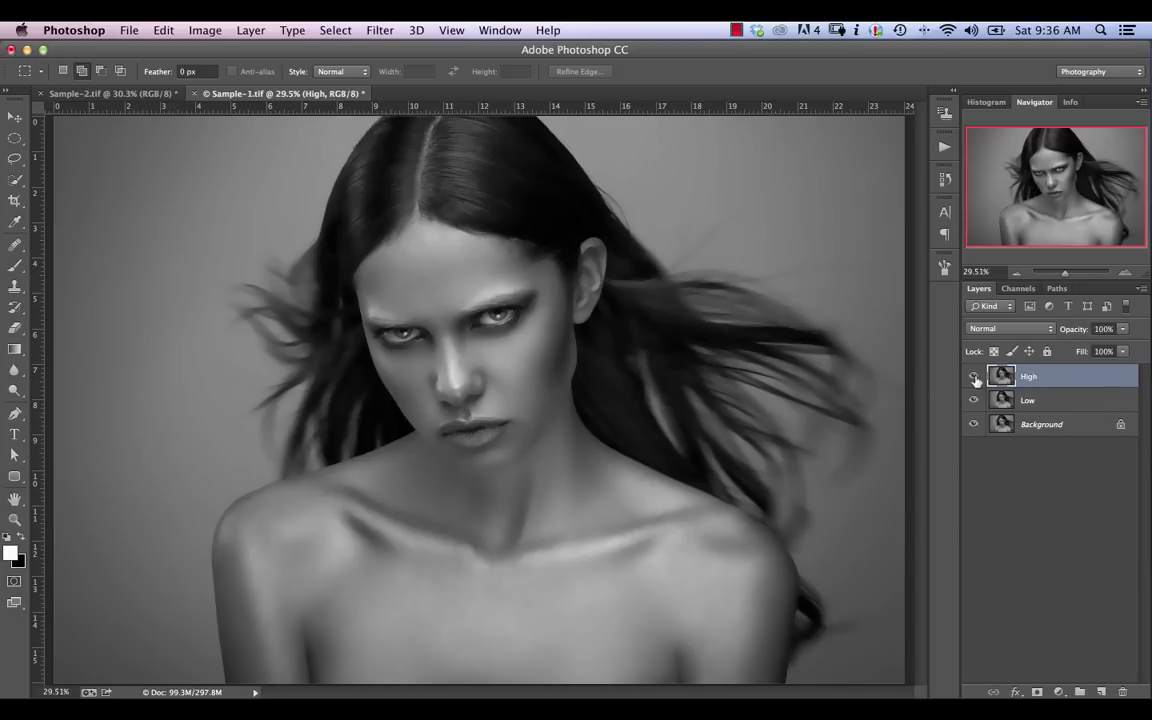
click(204, 31)
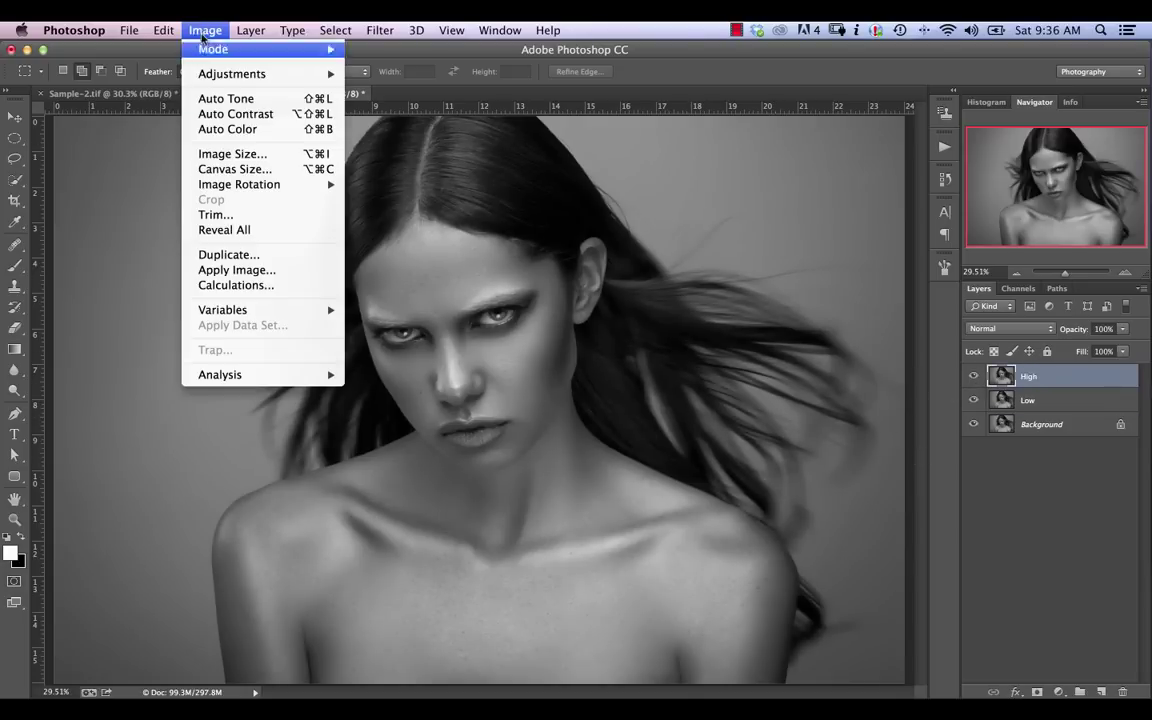
click(300, 271)
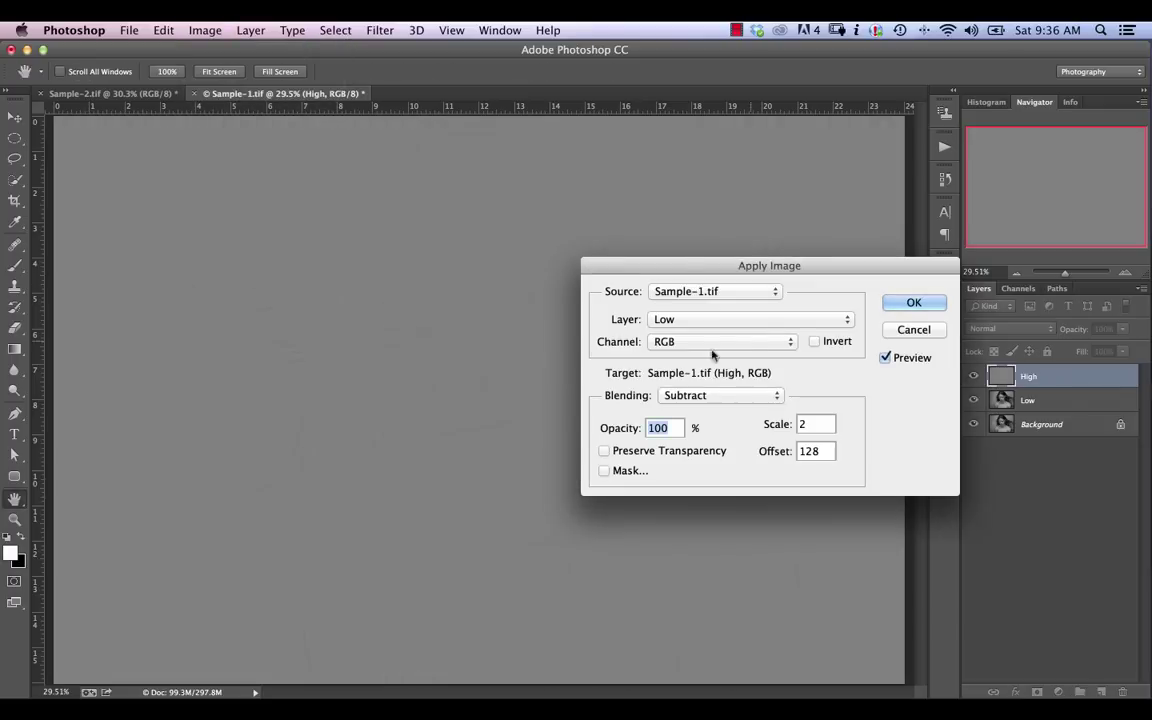
drag(792, 266, 794, 162)
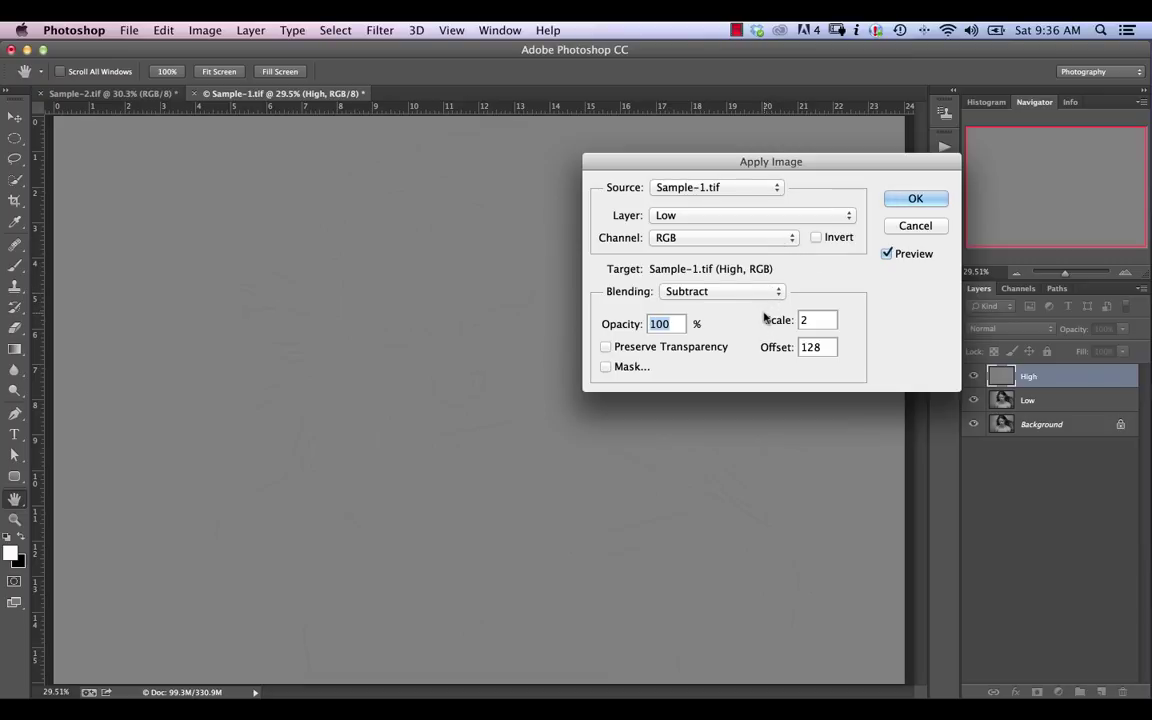
click(732, 220)
click(672, 216)
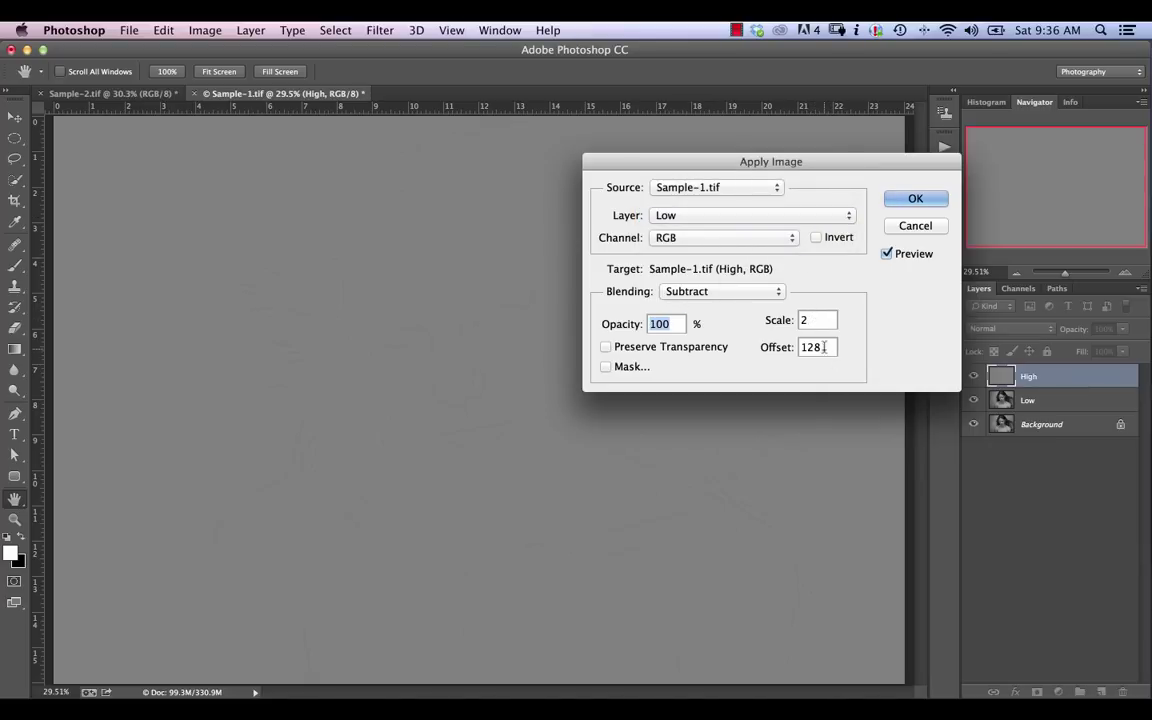
click(910, 198)
- Merge the Low layer down into the Background layer
key(m)
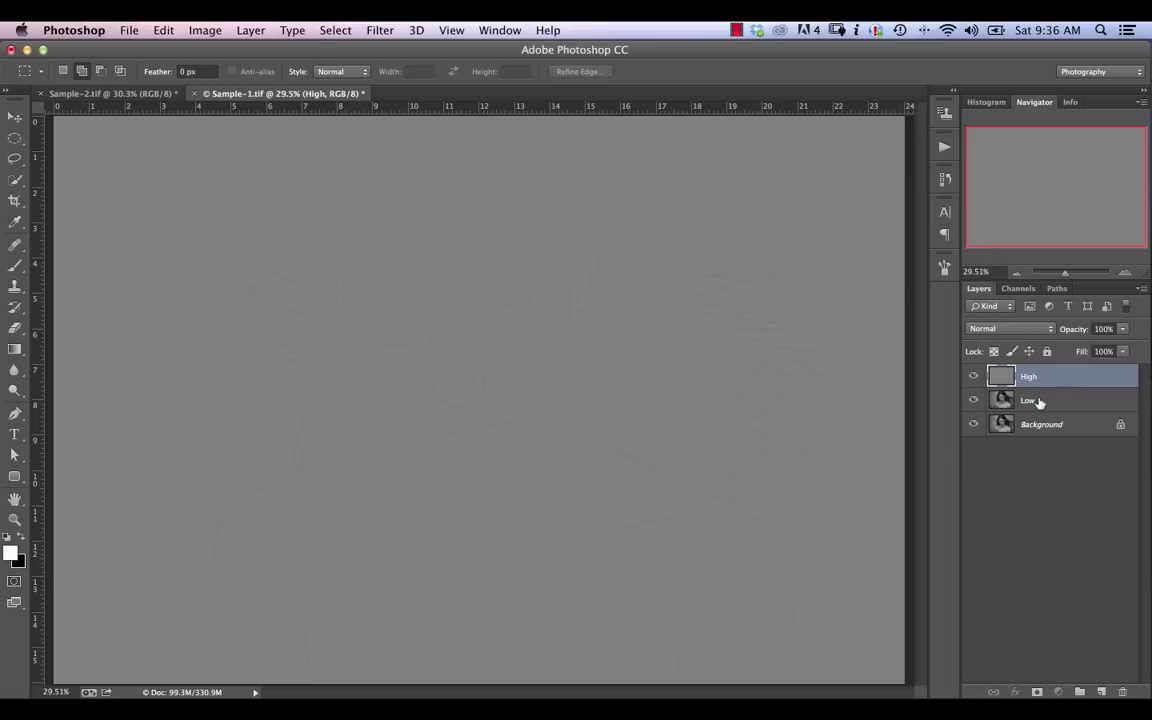
click(1039, 402)
key(super+e)
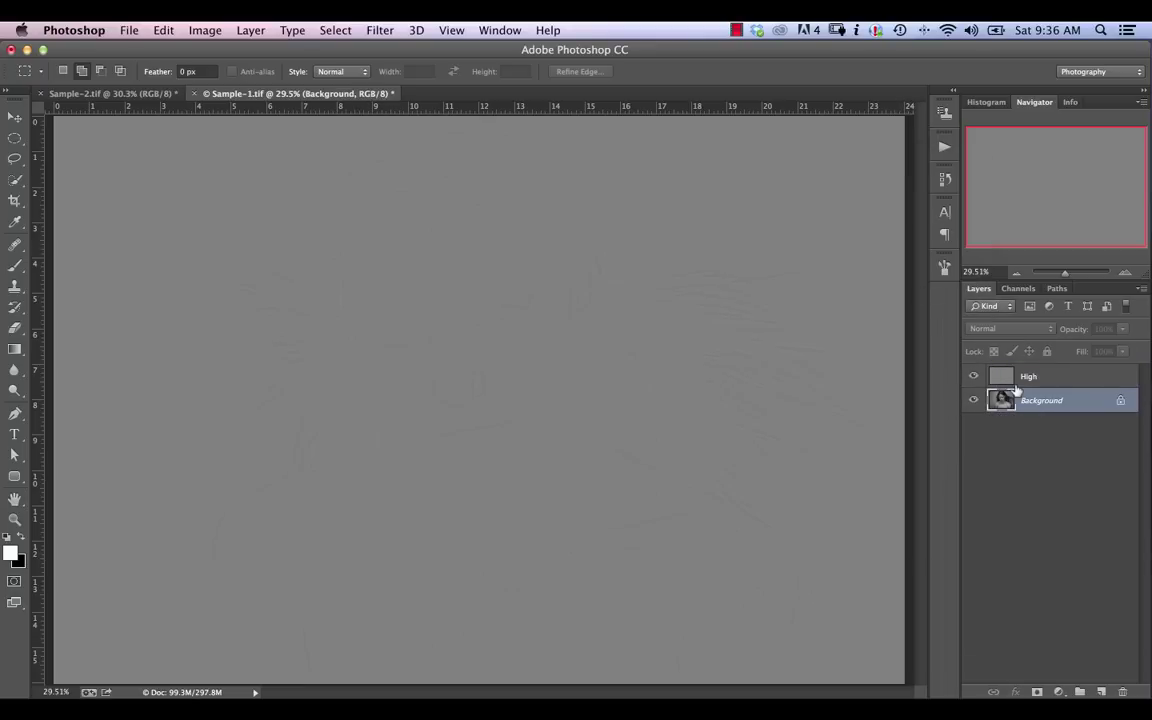
- Set the High layer's blend mode to Vivid Light
click(1020, 377)
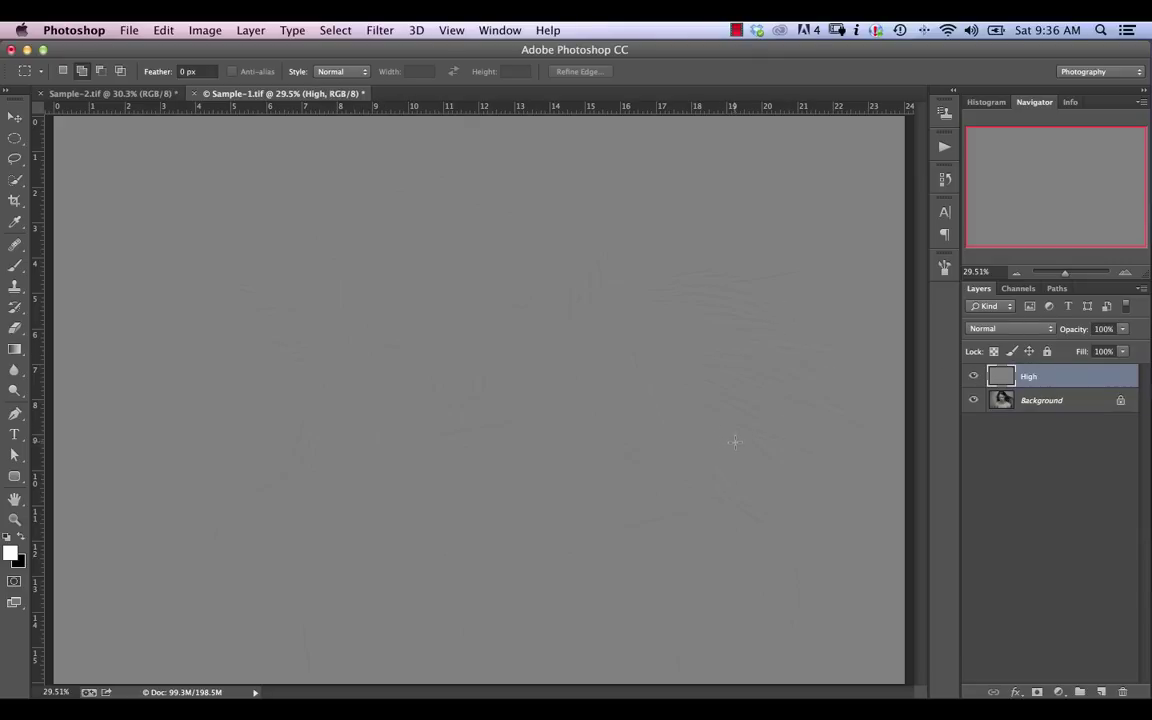
key(super+equal)
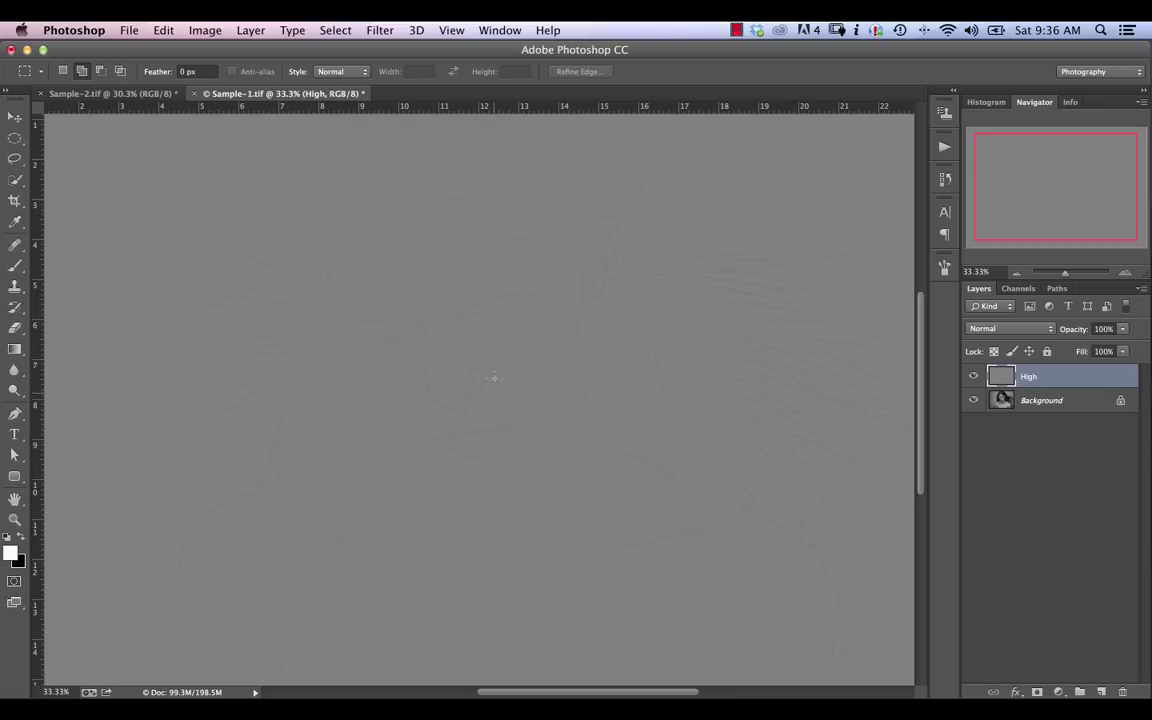
click(1010, 329)
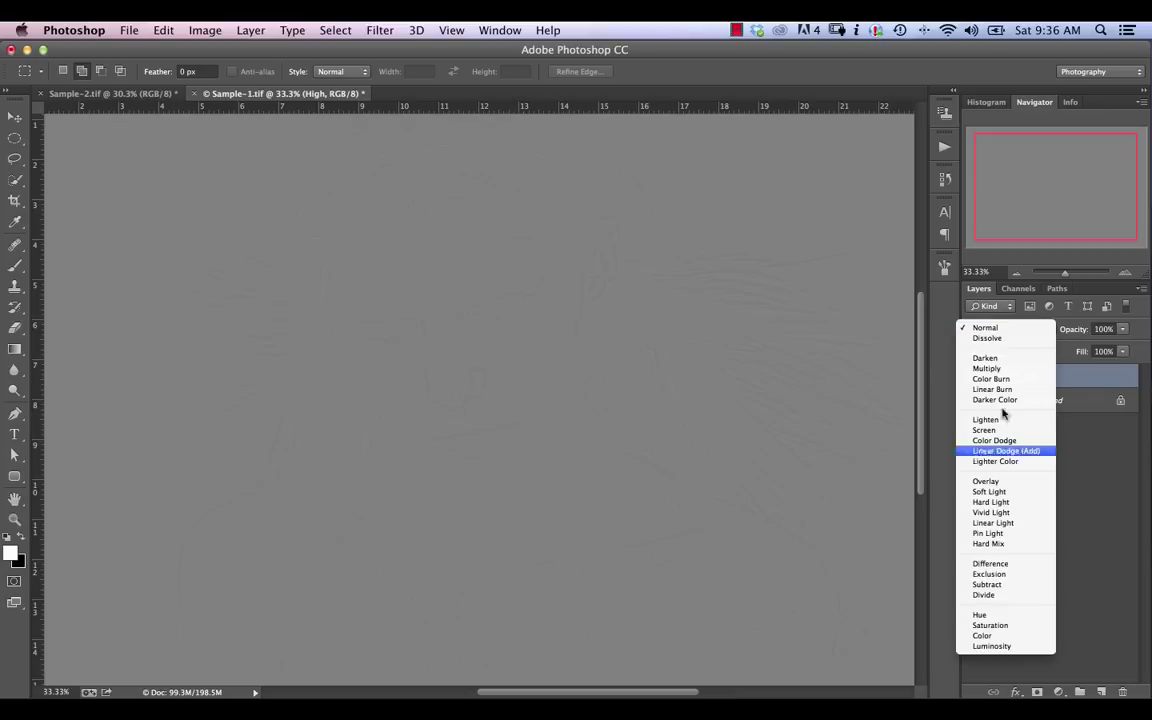
click(992, 512)
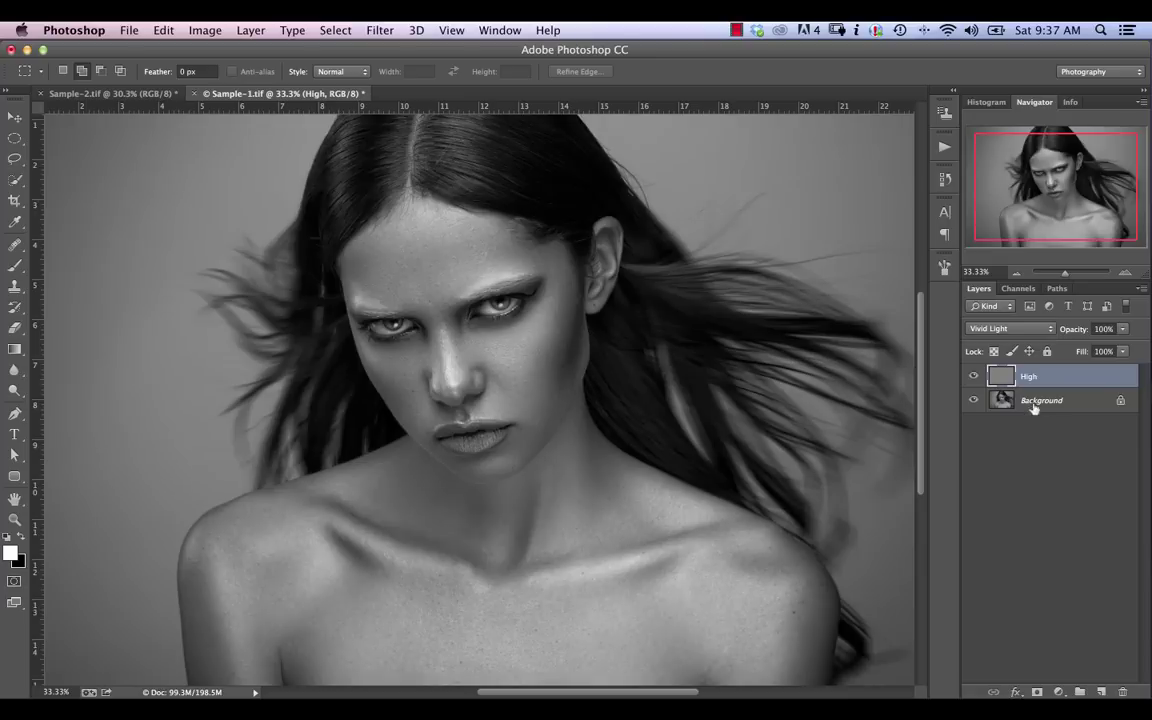
- Toggle the High layer off and on to compare, zooming the portrait to 50%
click(974, 378)
click(974, 378)
key(super+plus)
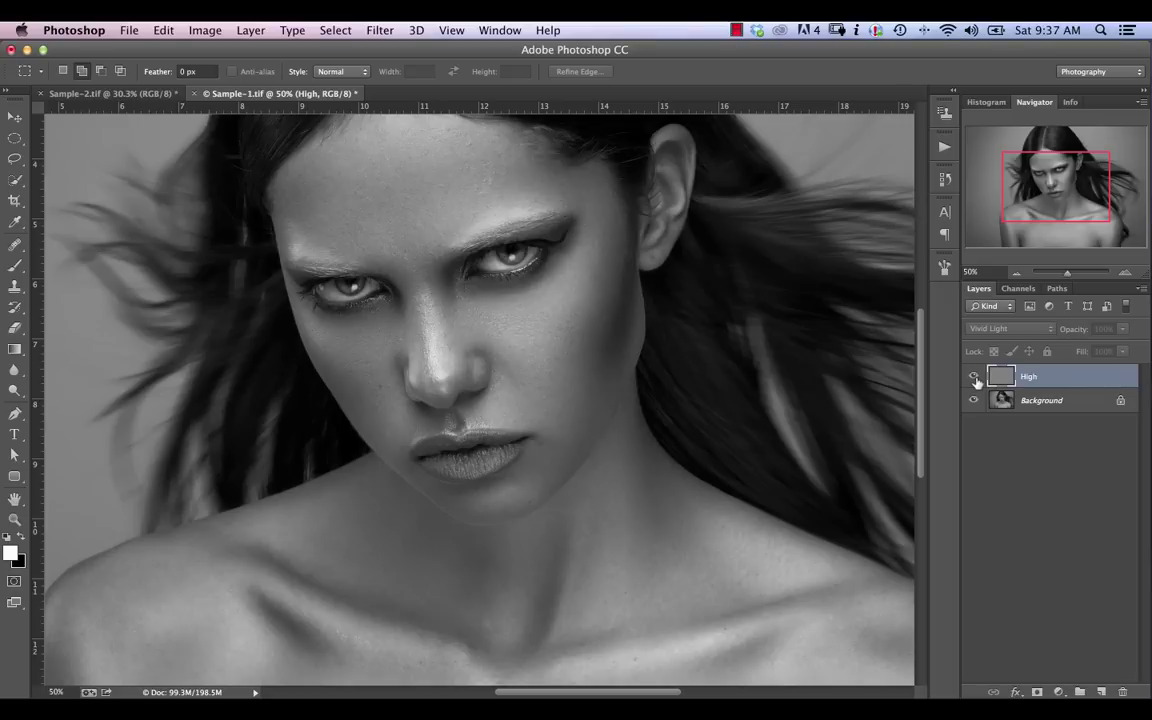
click(975, 378)
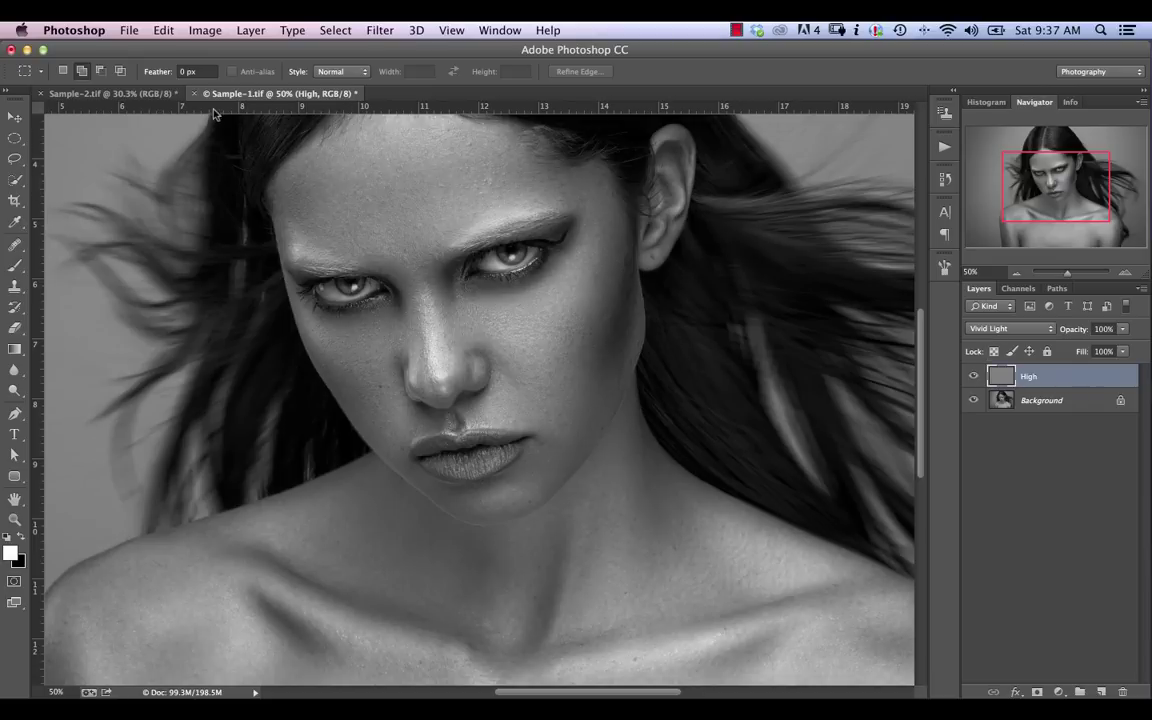
- In Sample-2.tif, duplicate Background and set a 7-pixel High Pass radius on the copy
click(132, 93)
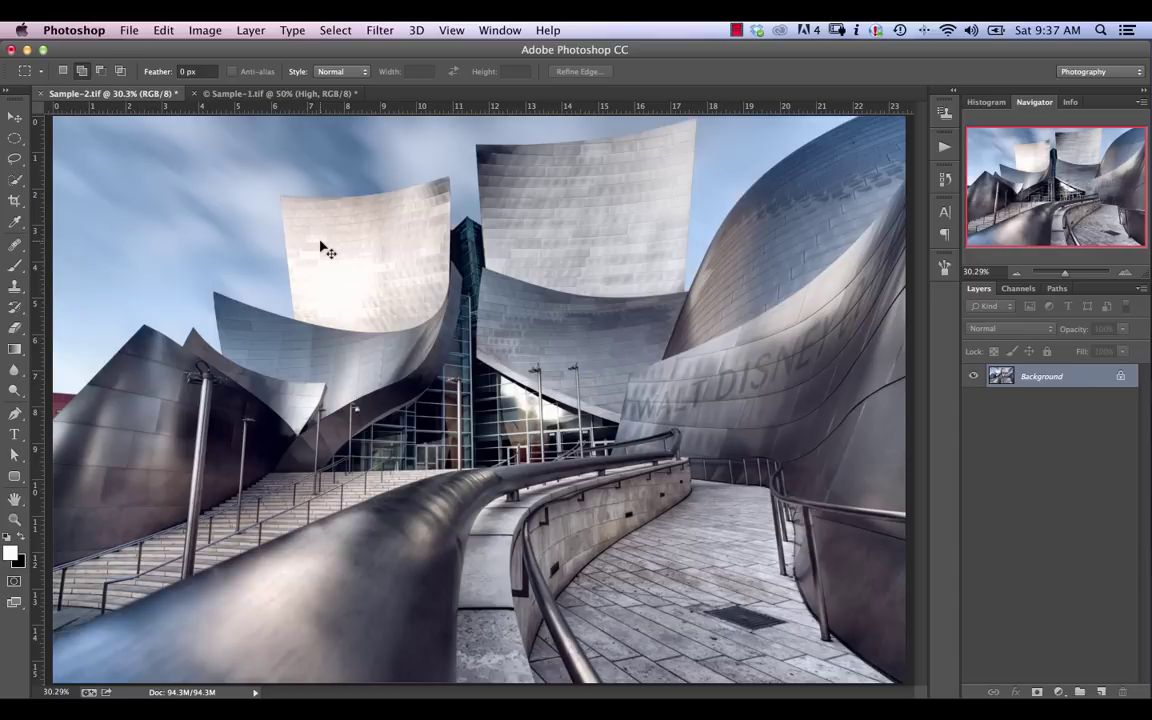
key(super+j)
click(380, 30)
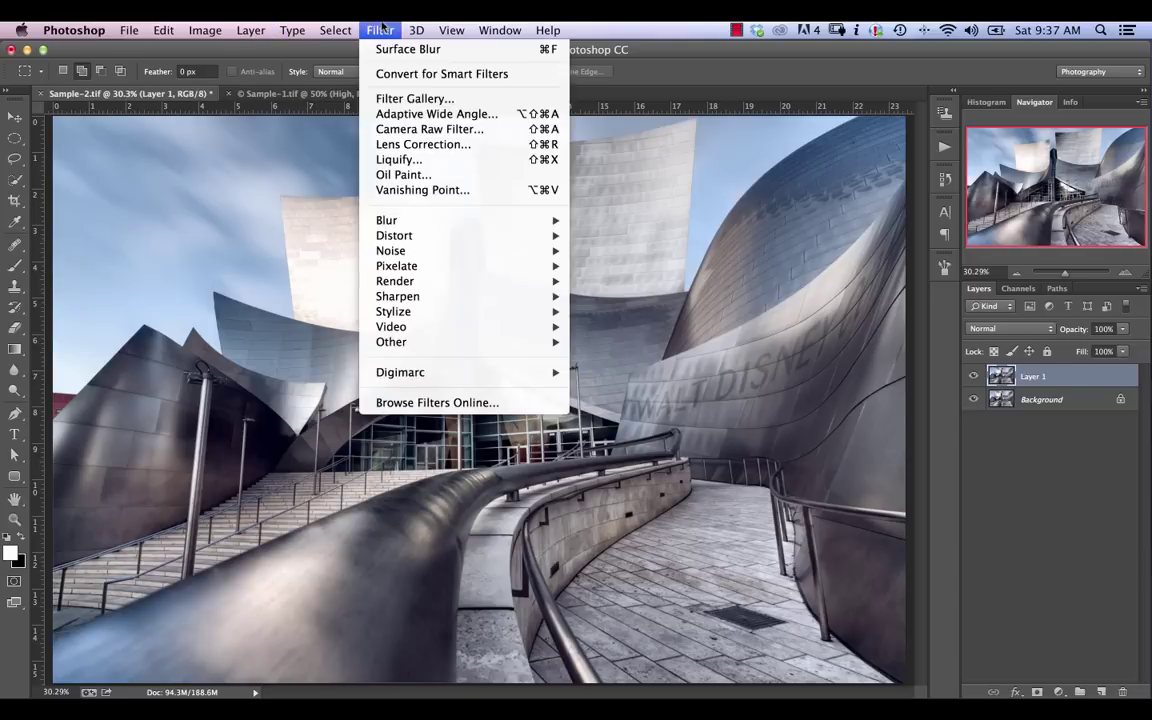
mouse_move(540, 342)
click(596, 360)
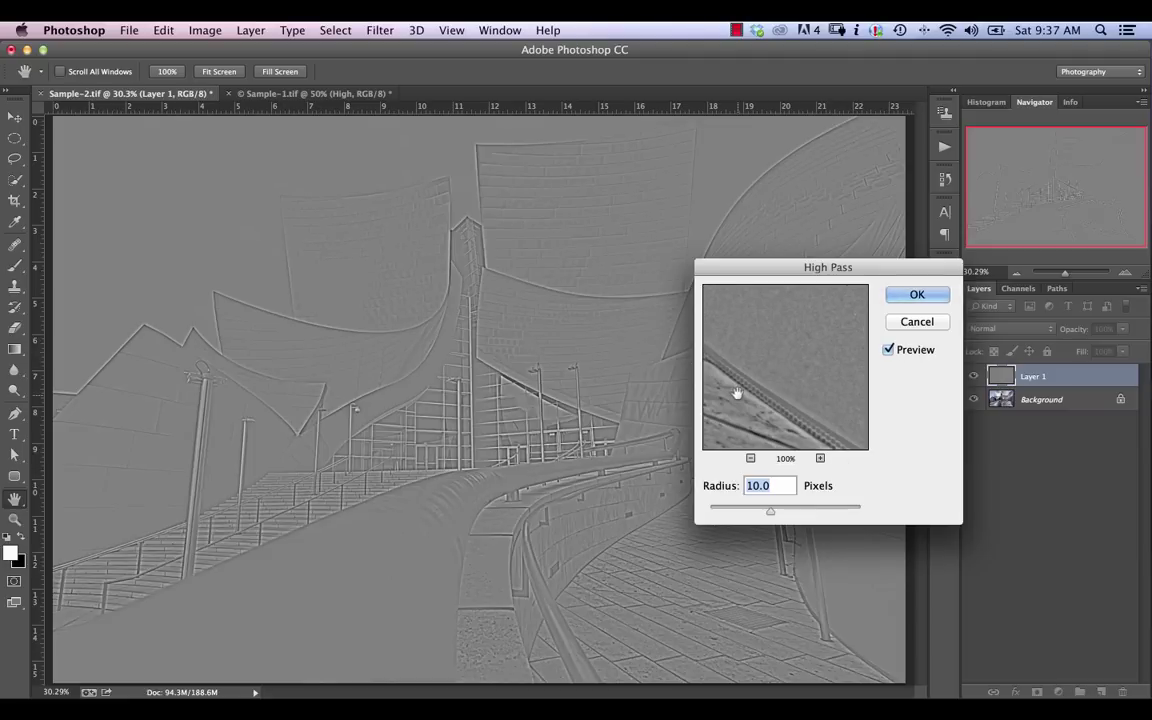
text(5)
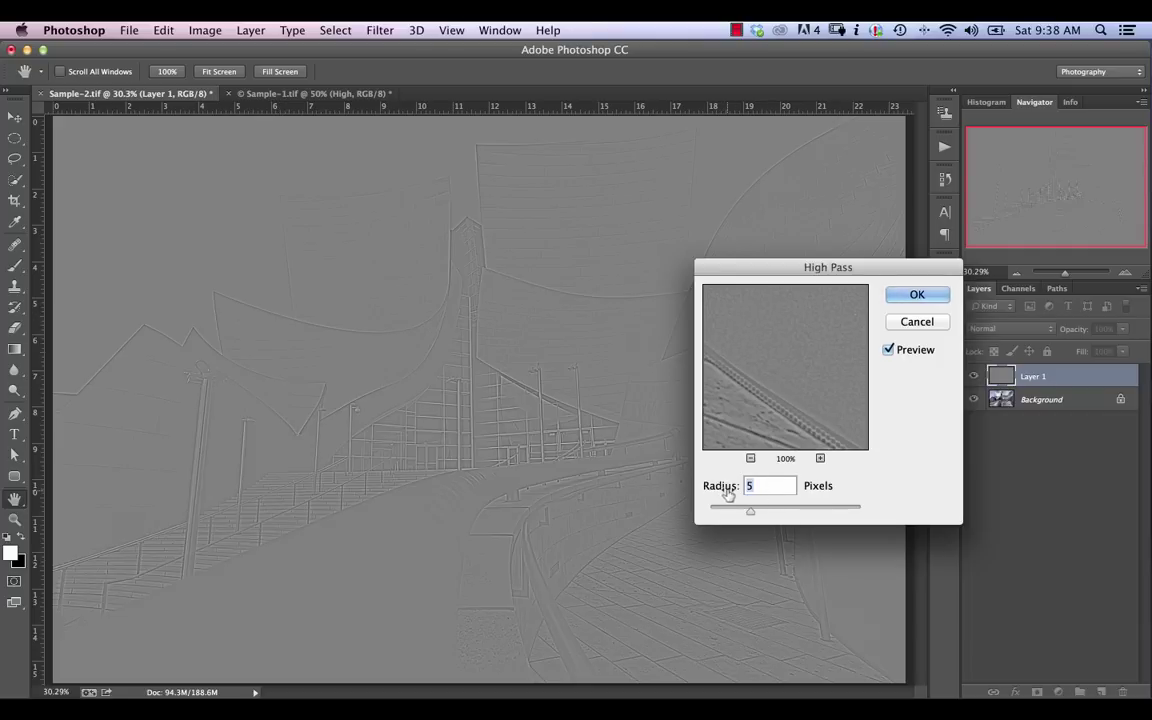
key(BackSpace)
text(7)
- Apply the High Pass filter, try Overlay, then set Layer 1 to Vivid Light
click(918, 296)
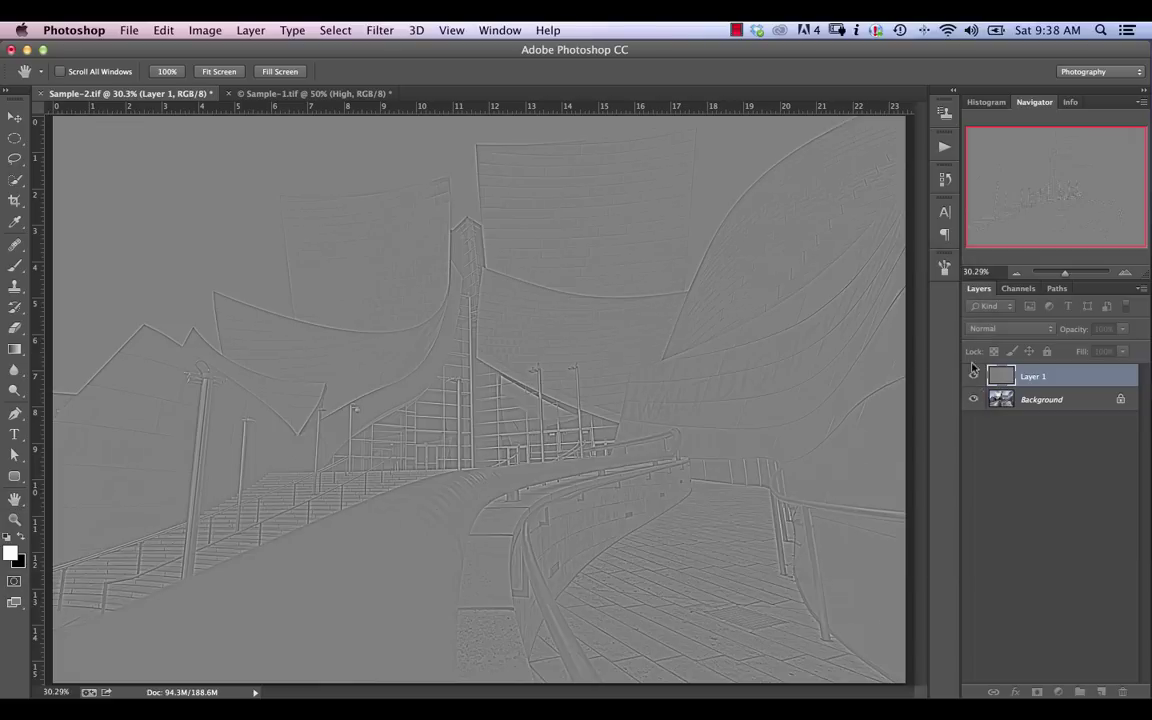
key(m)
click(1042, 336)
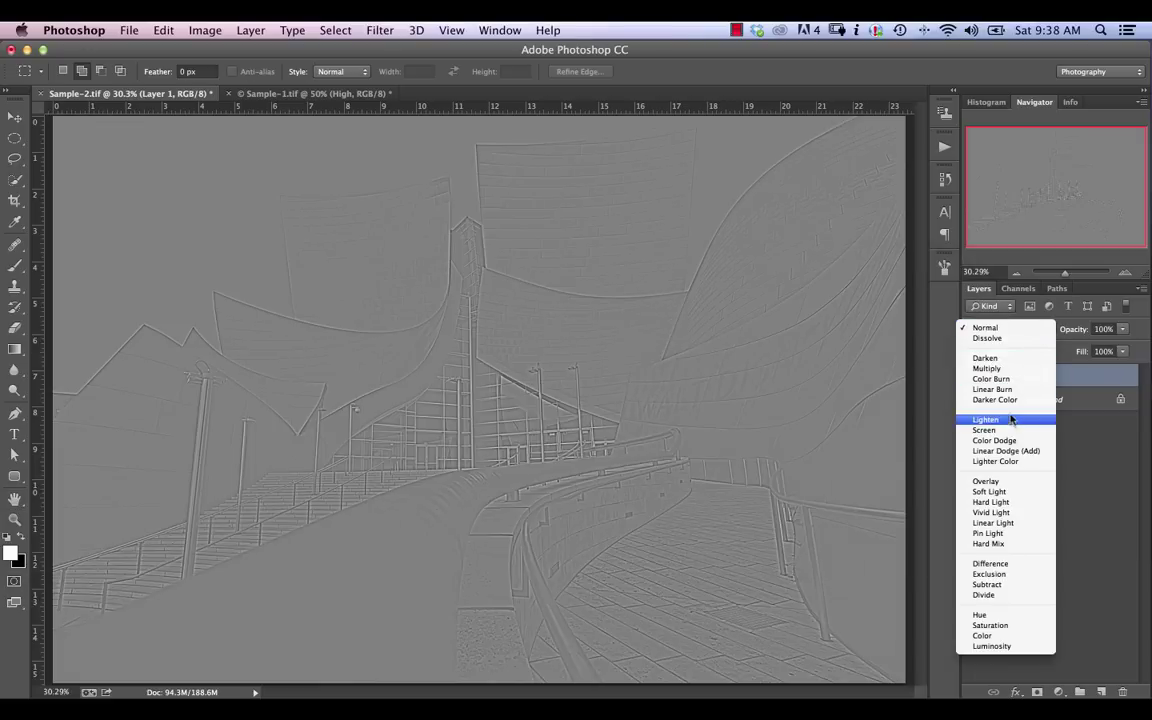
click(996, 488)
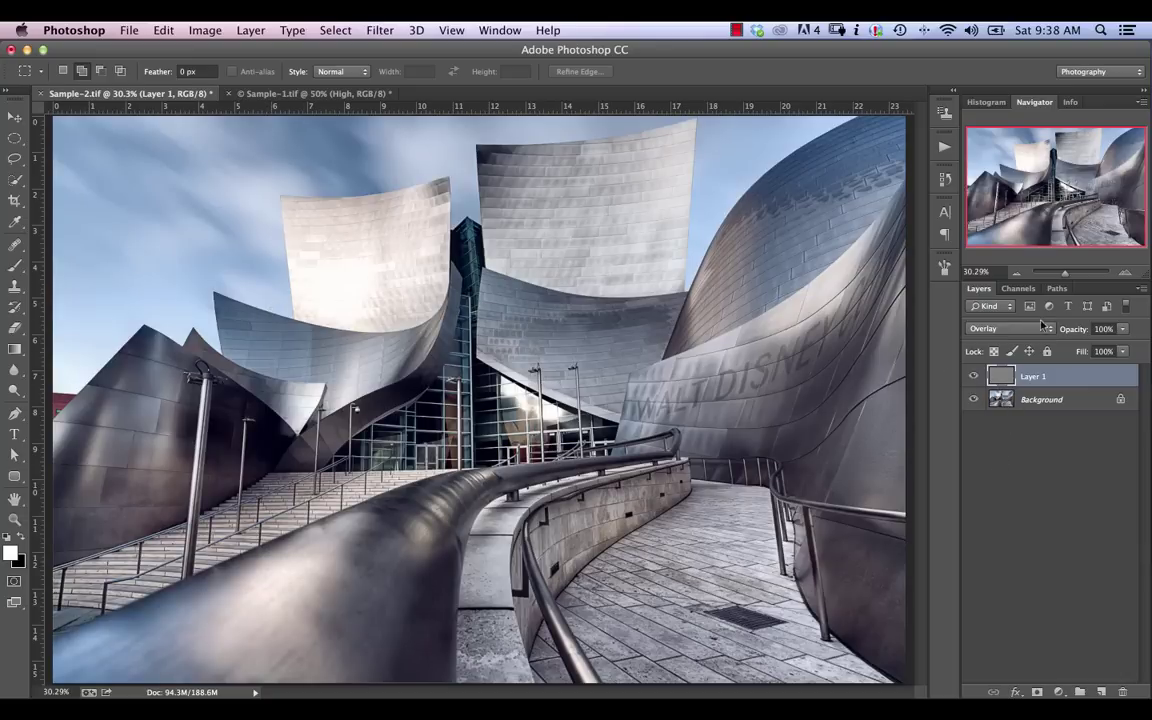
click(1010, 328)
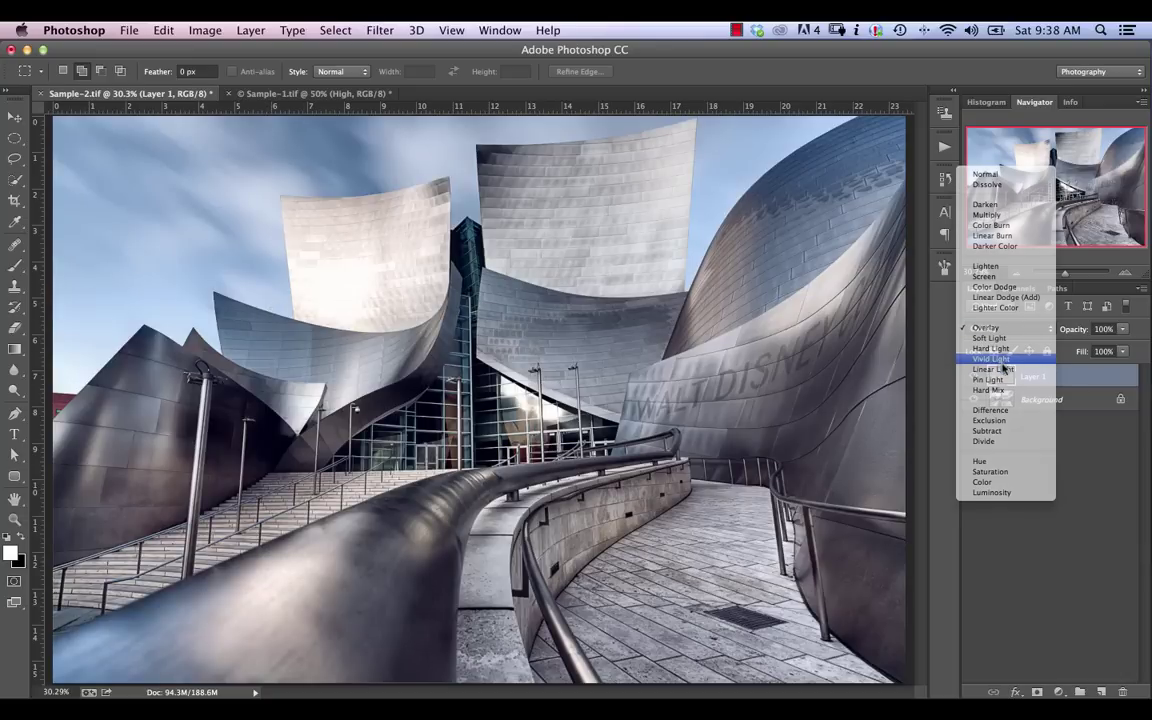
click(991, 358)
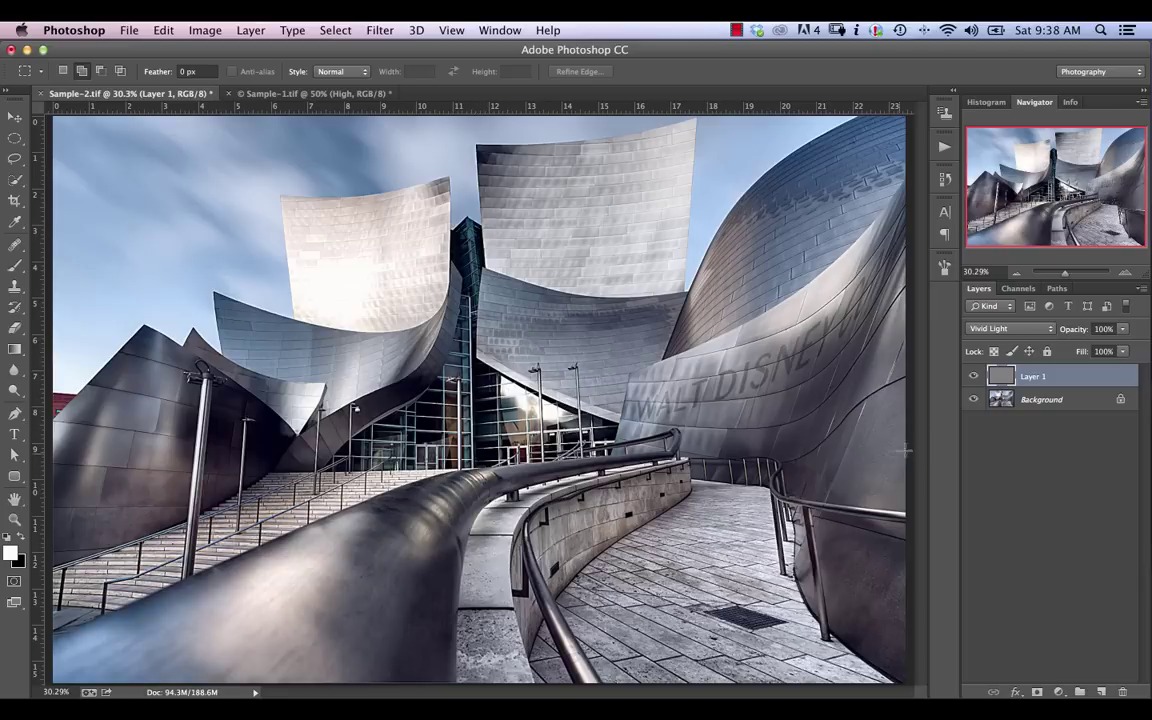
- Delete the High Pass Layer 1 and run the VSB-Sharpen-8Bit action from the Actions panel
key(BackSpace)
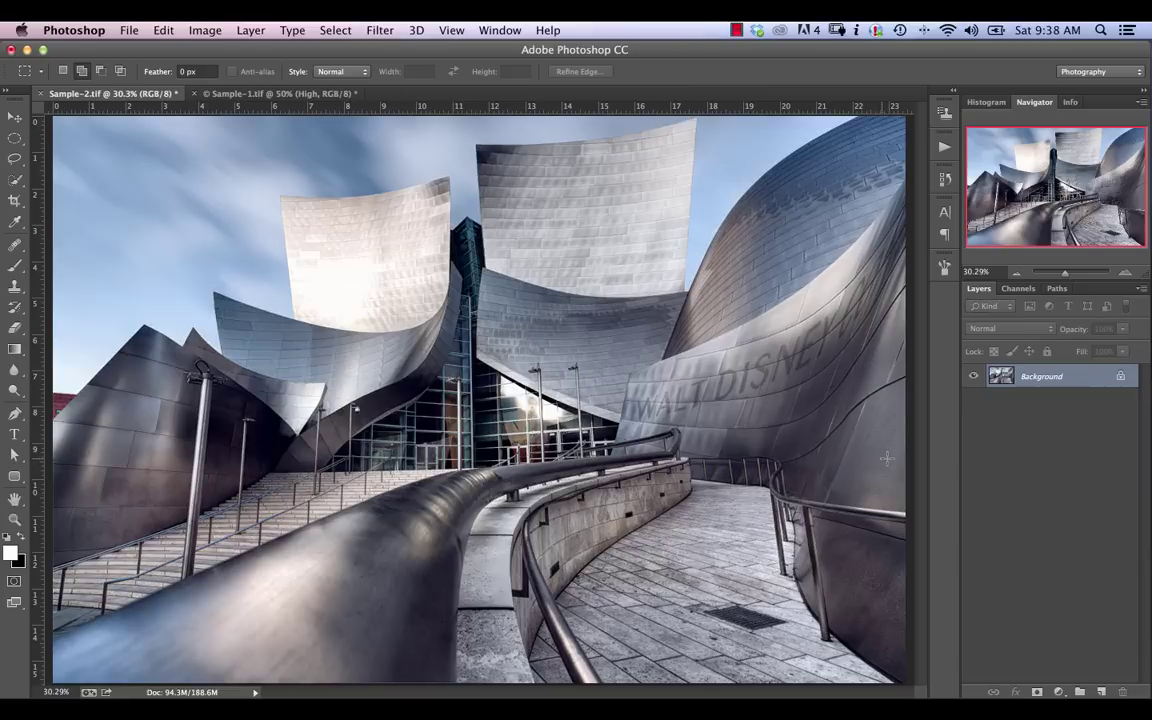
key(alt+F9)
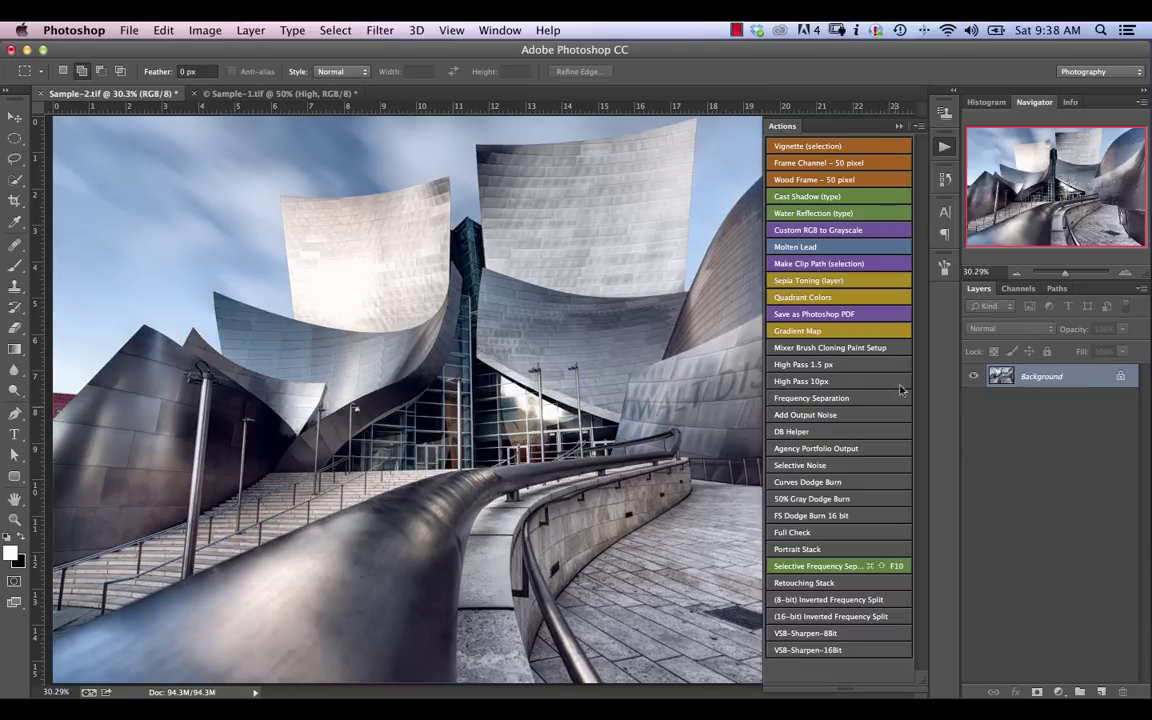
click(829, 636)
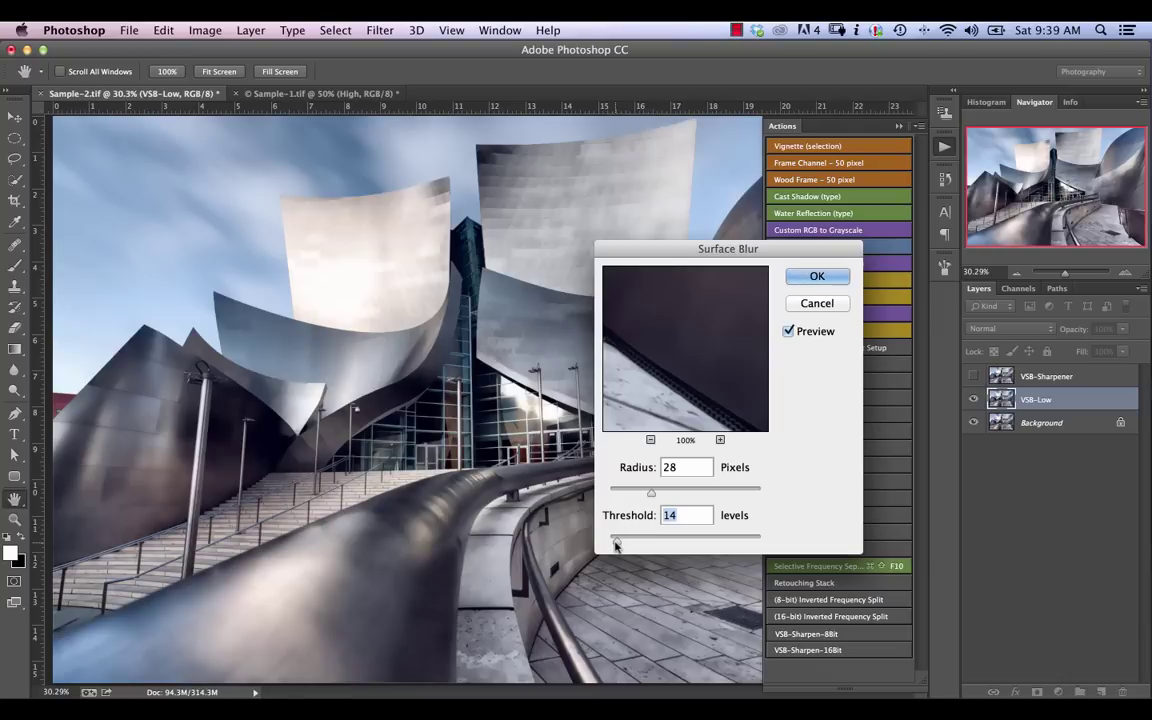
- Apply a Surface Blur to VSB-Low with threshold 10 and radius 20
drag(616, 545, 614, 545)
drag(652, 494, 677, 494)
drag(648, 494, 634, 497)
click(816, 277)
key(m)
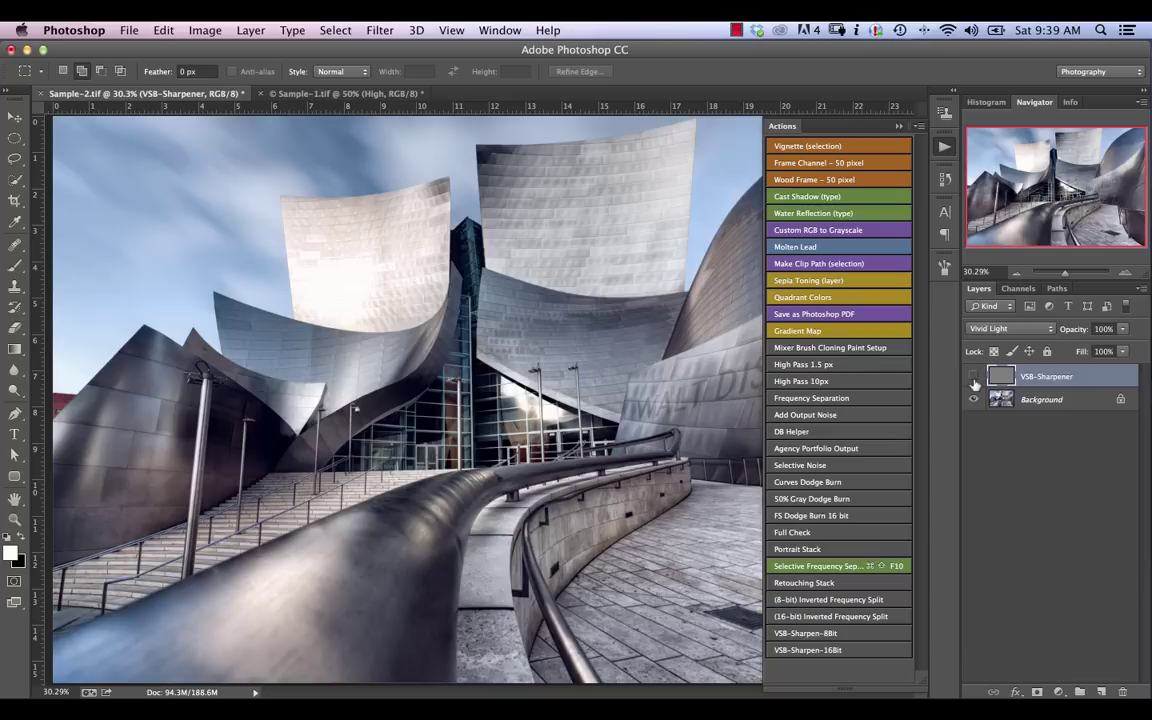
- Toggle the Vivid Light VSB-Sharpener layer off and back on to compare the sharpening
click(975, 385)
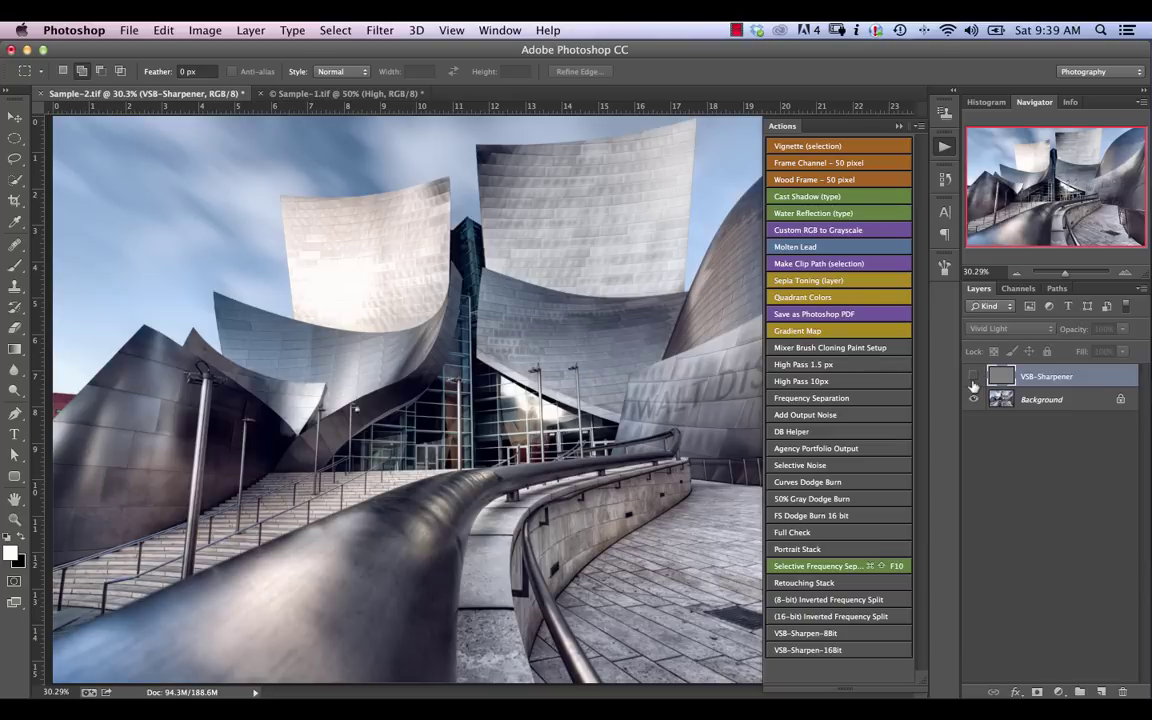
click(974, 385)
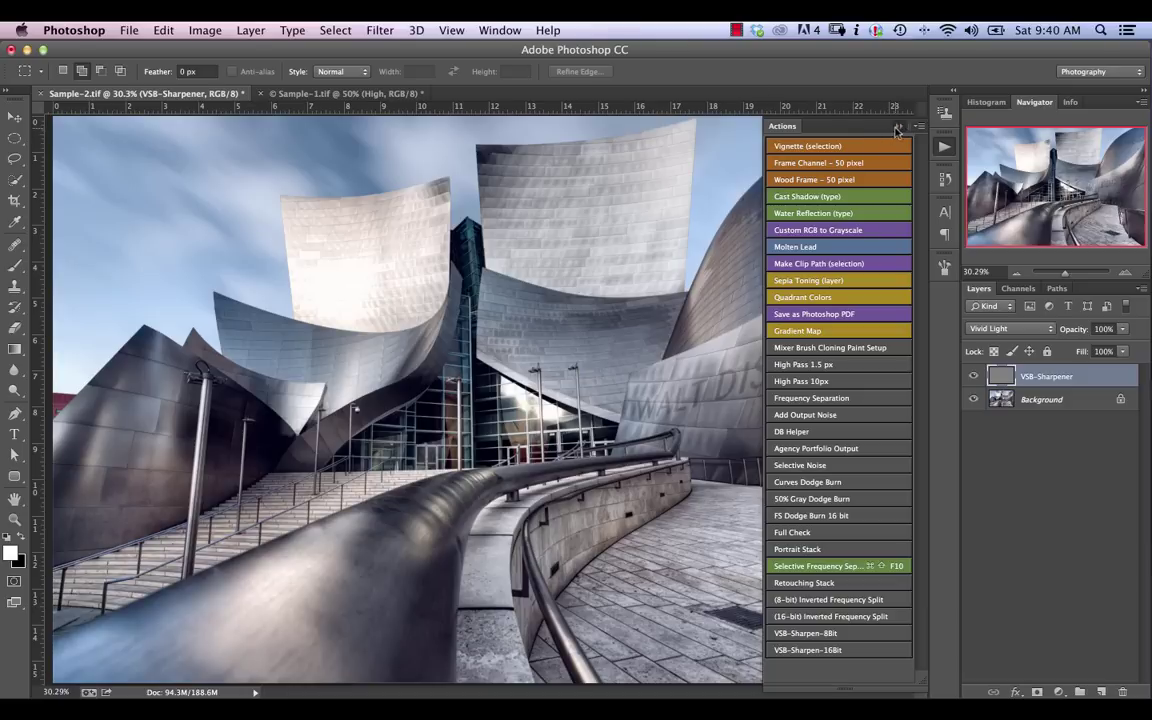
- Collapse the Actions panel to an icon to reveal the full concert hall photo
click(806, 121)
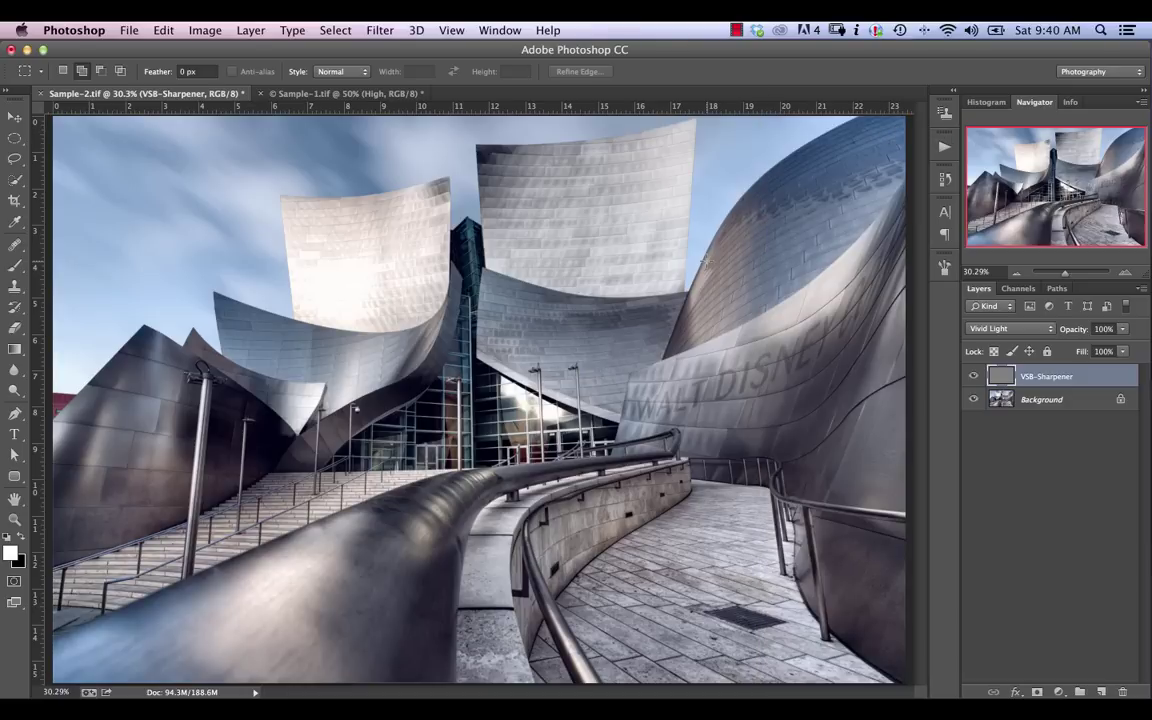